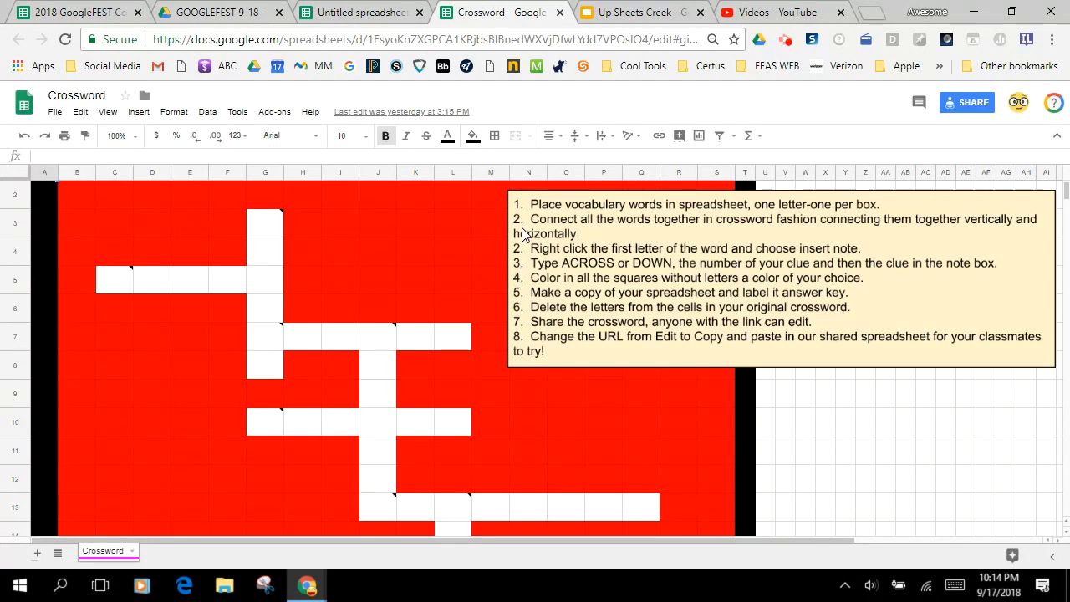
In the blank untitled spreadsheet, narrow columns A through L together so the cells become small crossword boxes
{"action": "left_click", "coordinate": [343, 13]}
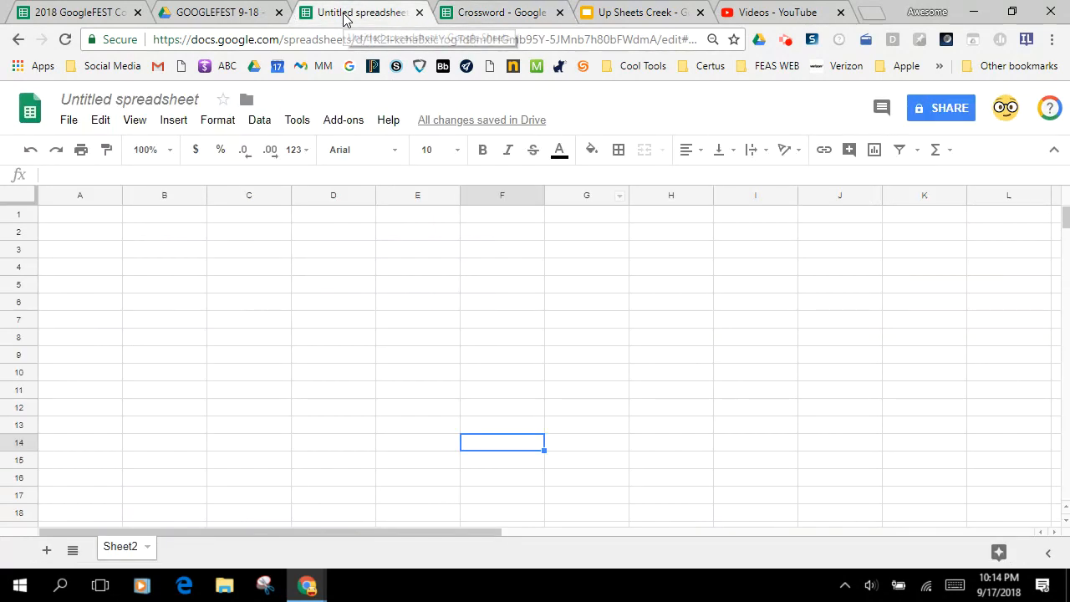
{"action": "key", "text": "ctrl+minus"}
{"action": "key", "text": "ctrl+minus"}
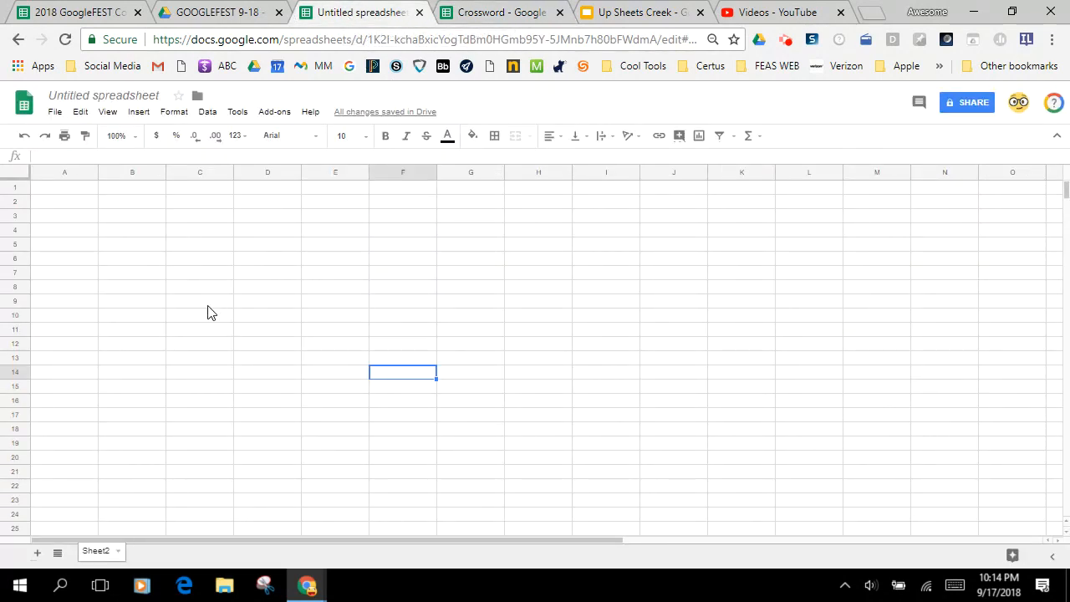
{"action": "left_click", "coordinate": [67, 171]}
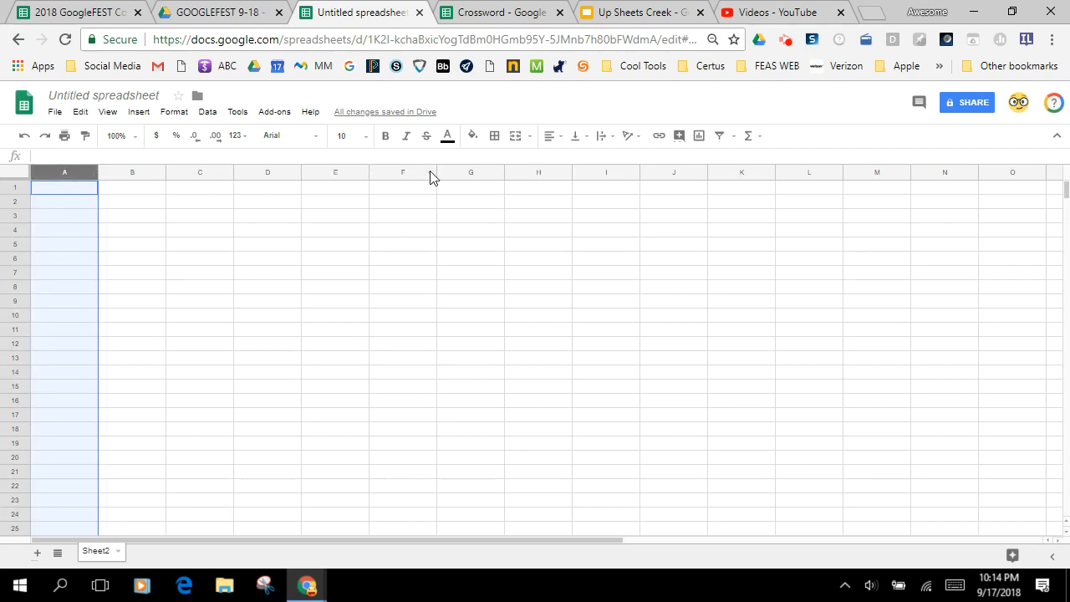
{"action": "left_click", "coordinate": [793, 175], "text": "shift"}
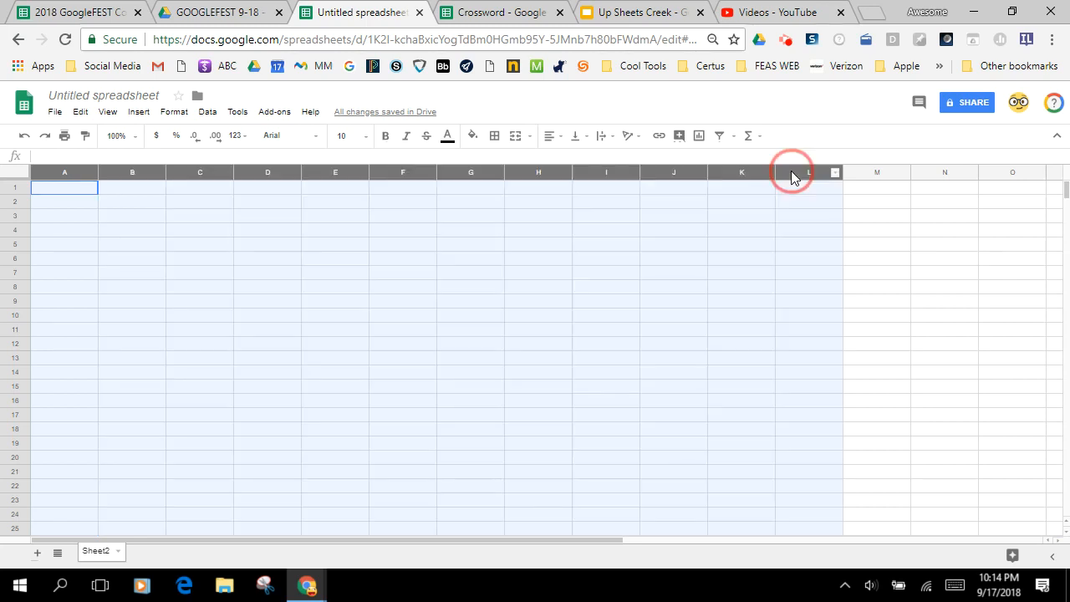
{"action": "left_click_drag", "start_coordinate": [775, 174], "coordinate": [730, 174]}
{"action": "left_click", "coordinate": [235, 301]}
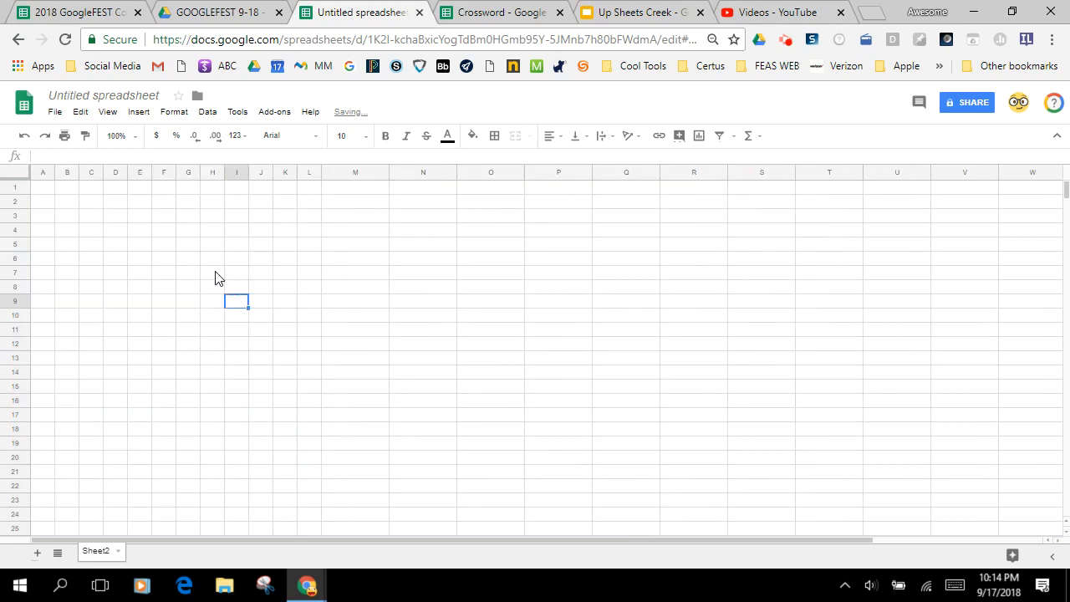
{"action": "mouse_move", "coordinate": [49, 194]}
{"action": "left_mouse_down"}
{"action": "mouse_move", "coordinate": [293, 250]}
{"action": "mouse_move", "coordinate": [299, 460]}
{"action": "left_mouse_up"}
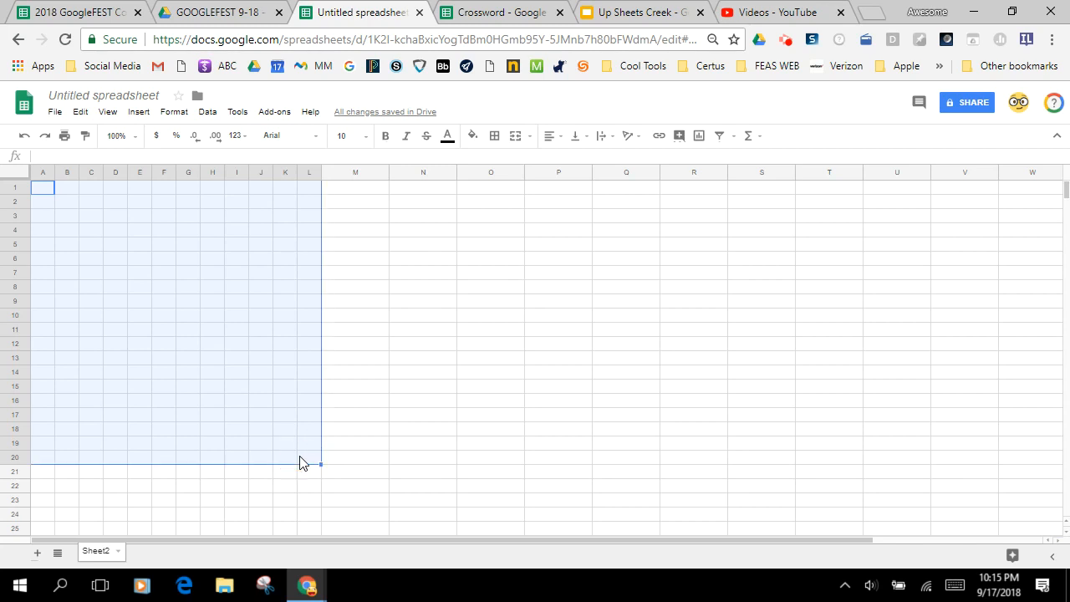
{"action": "left_click", "coordinate": [368, 316]}
{"action": "left_click", "coordinate": [365, 147]}
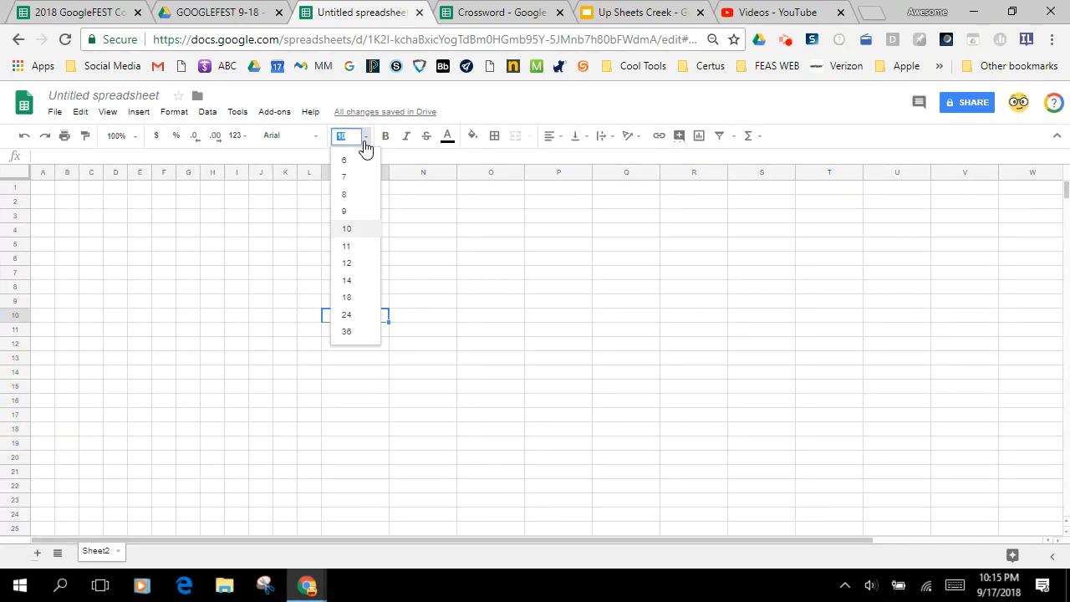
Format the range A1:L22 with font size 14 and bold text
{"action": "mouse_move", "coordinate": [42, 192]}
{"action": "left_mouse_down"}
{"action": "mouse_move", "coordinate": [309, 322]}
{"action": "mouse_move", "coordinate": [308, 487]}
{"action": "left_mouse_up"}
{"action": "left_click", "coordinate": [369, 140]}
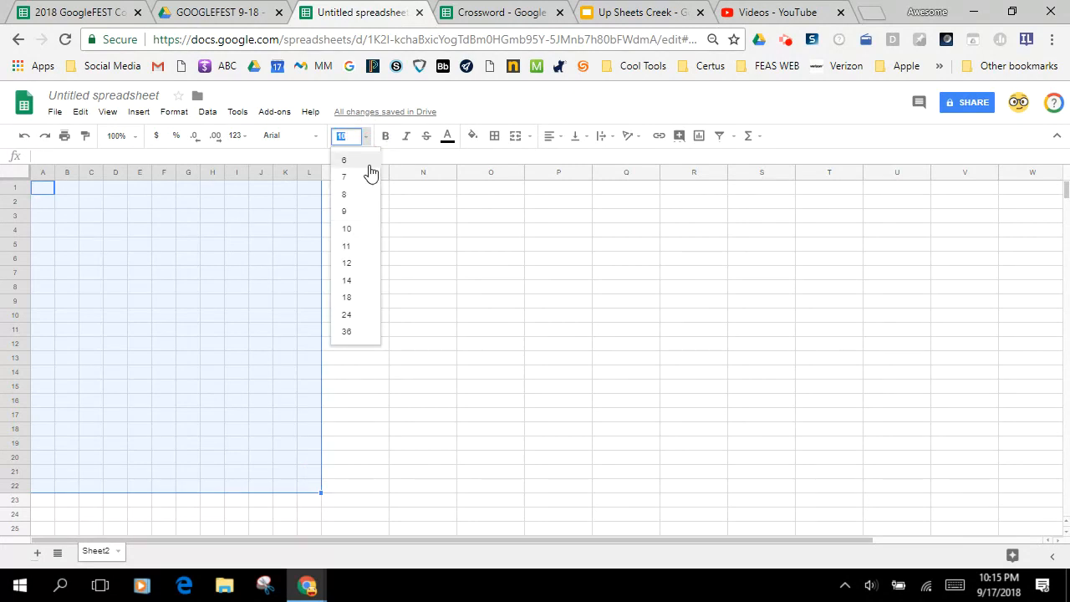
{"action": "left_click", "coordinate": [349, 280]}
{"action": "left_click", "coordinate": [386, 135]}
Center the contents of A1:L22 horizontally and align them to the middle vertically
{"action": "left_click", "coordinate": [551, 137]}
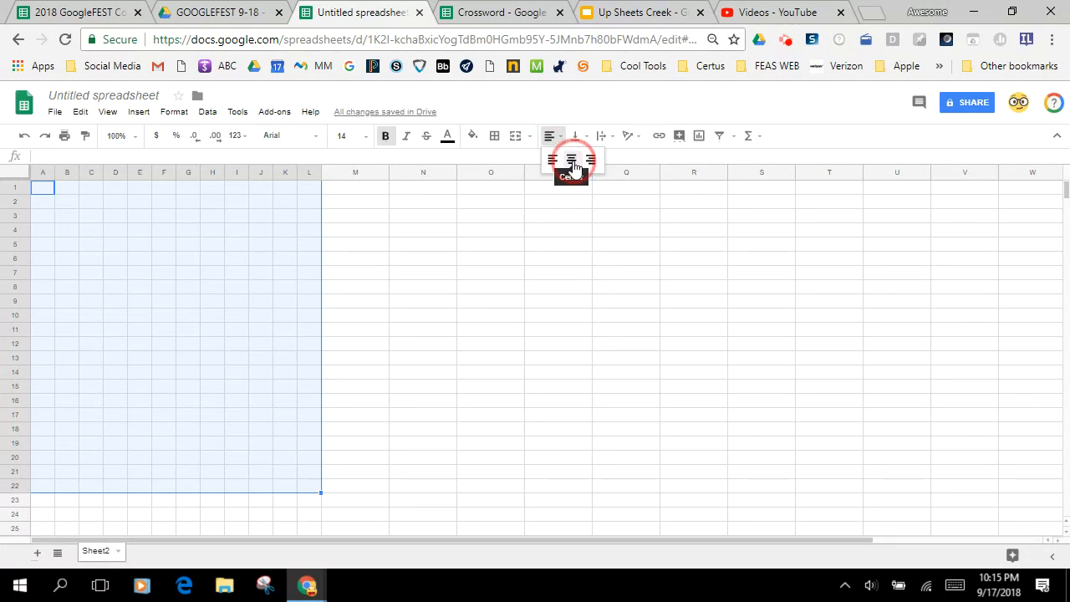
{"action": "left_click", "coordinate": [574, 162]}
{"action": "left_click", "coordinate": [575, 136]}
{"action": "left_click", "coordinate": [600, 163]}
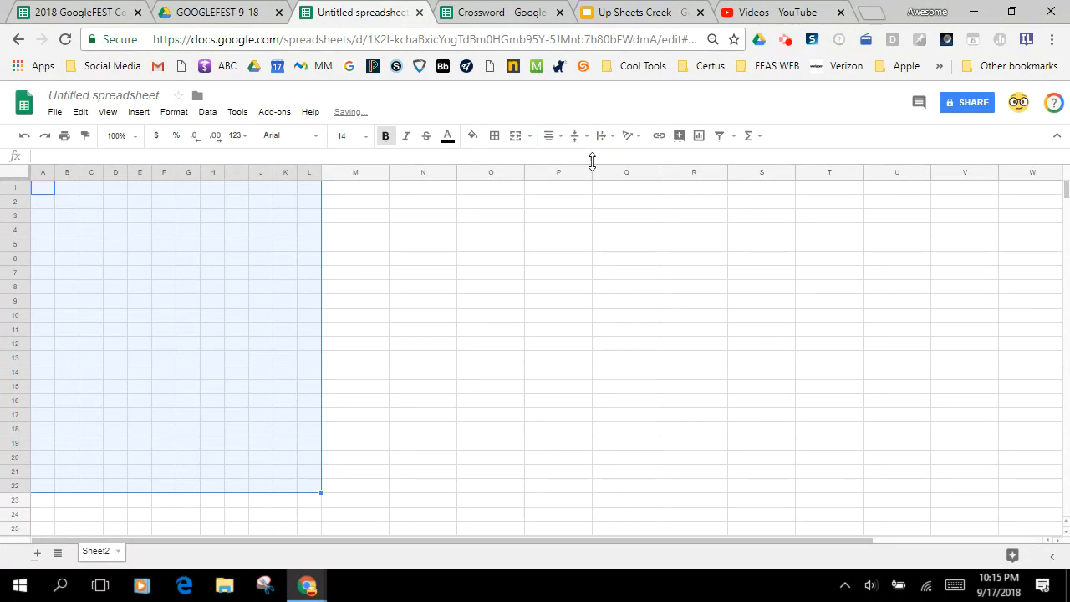
{"action": "left_click", "coordinate": [173, 286]}
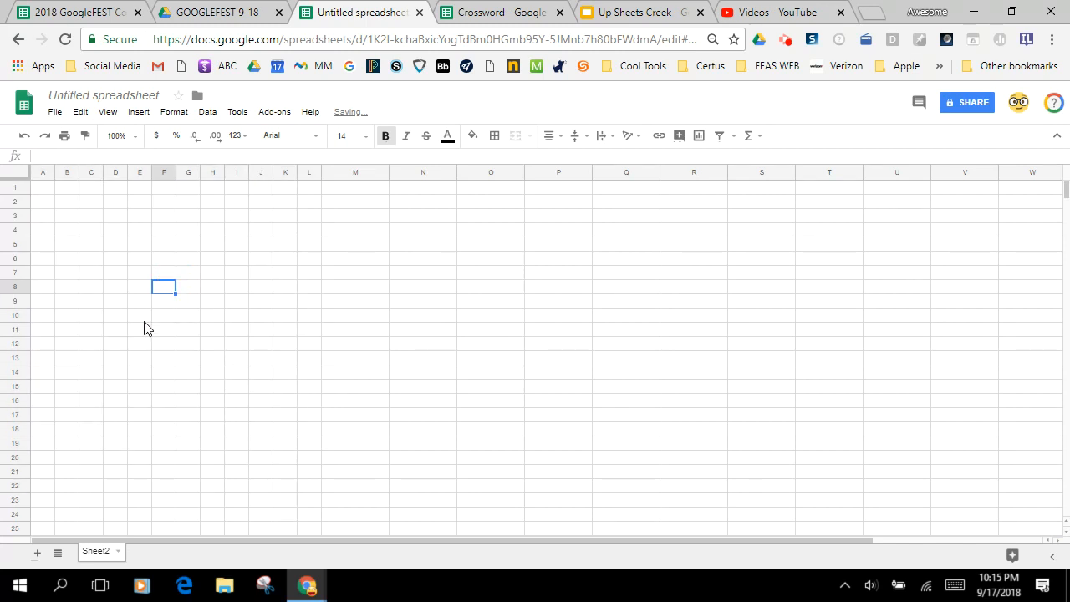
Increase the height of rows 1 through 22 together so the narrowed cells look roughly square
{"action": "left_click", "coordinate": [15, 188]}
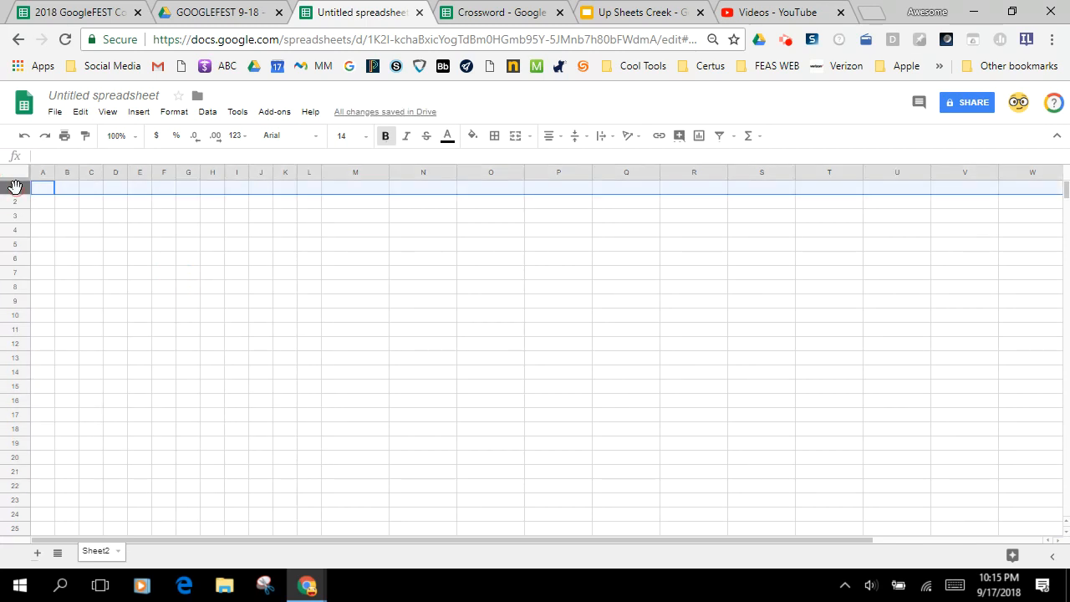
{"action": "left_click", "coordinate": [16, 486], "text": "shift"}
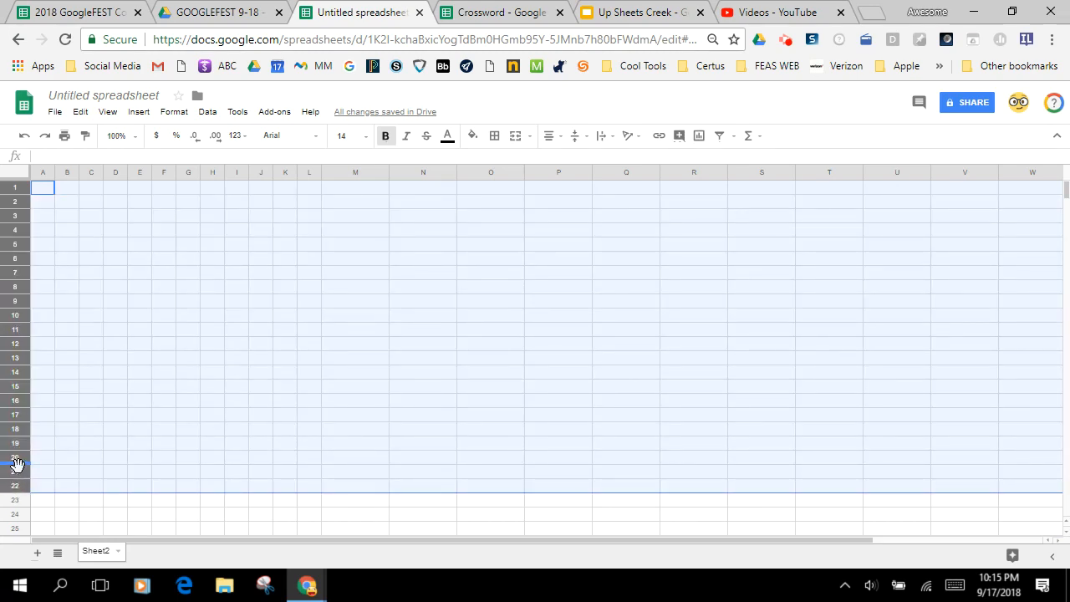
{"action": "left_click_drag", "start_coordinate": [18, 461], "coordinate": [19, 471]}
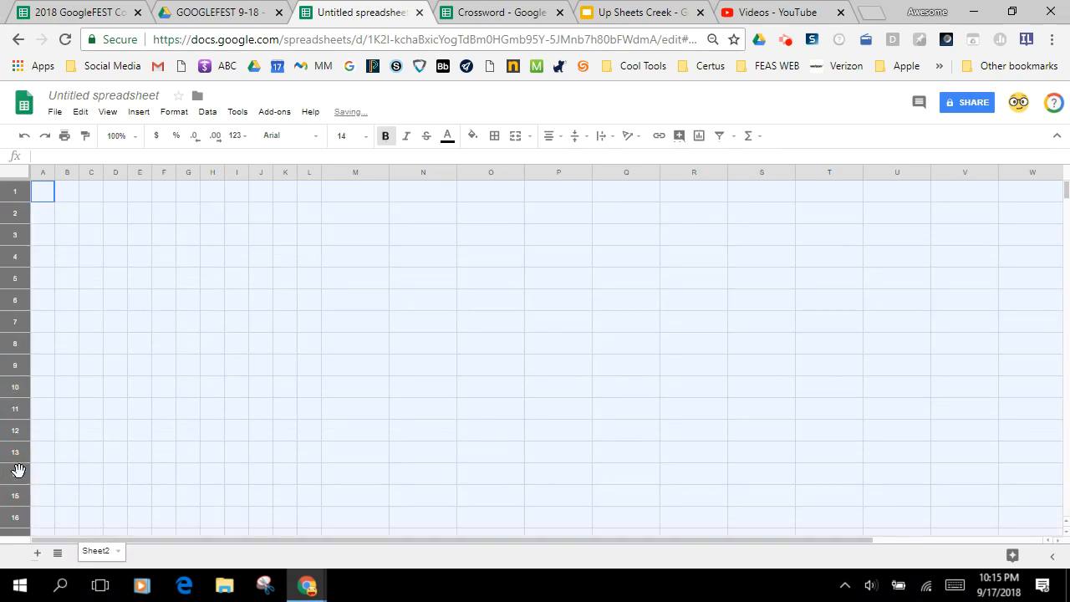
{"action": "left_click", "coordinate": [328, 435]}
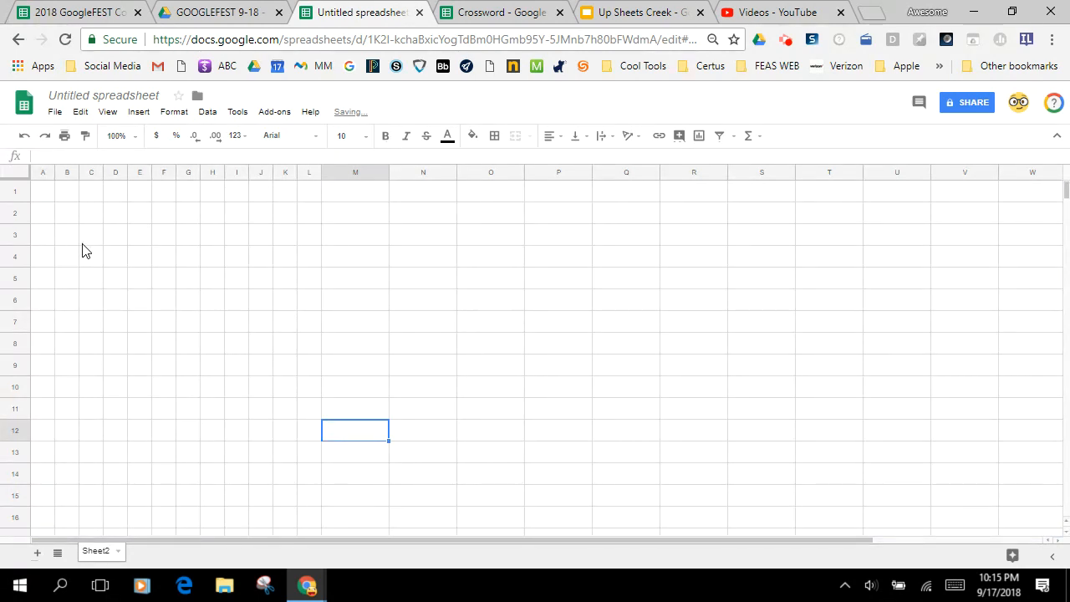
Enter the word "one" across cells D4 to F4, one letter per cell
{"action": "left_click", "coordinate": [122, 263]}
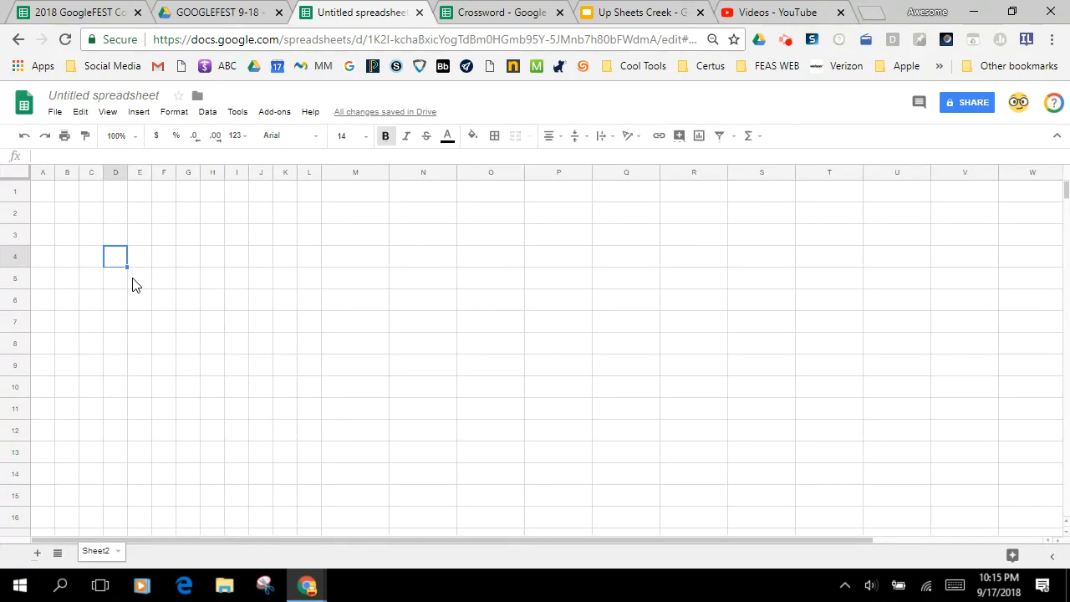
{"action": "type", "text": "o"}
{"action": "key", "text": "Tab"}
{"action": "type", "text": "n"}
{"action": "key", "text": "Tab"}
{"action": "type", "text": "e"}
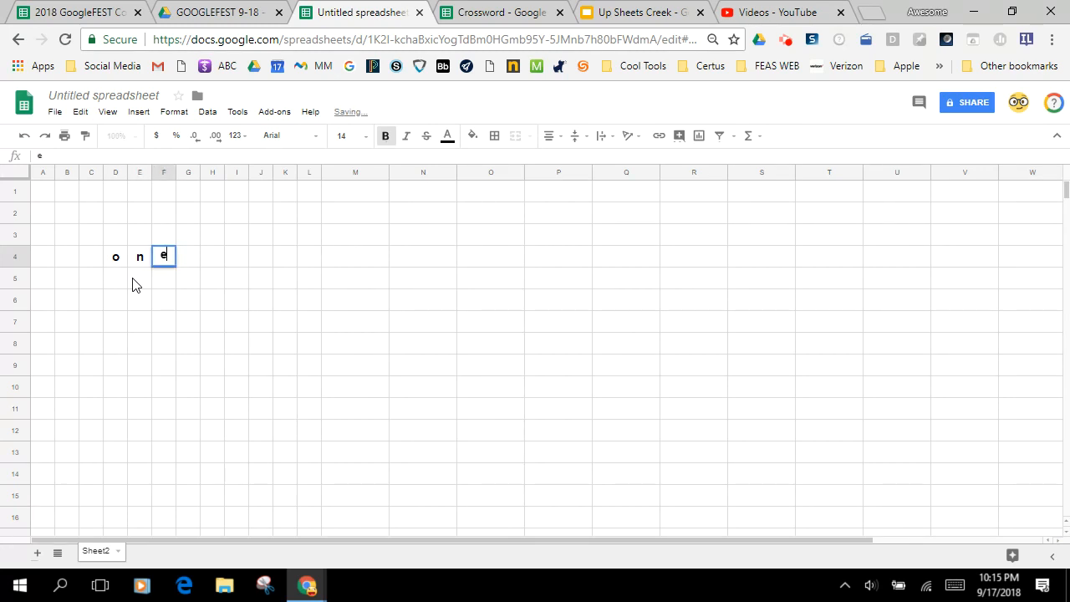
{"action": "left_click", "coordinate": [176, 328]}
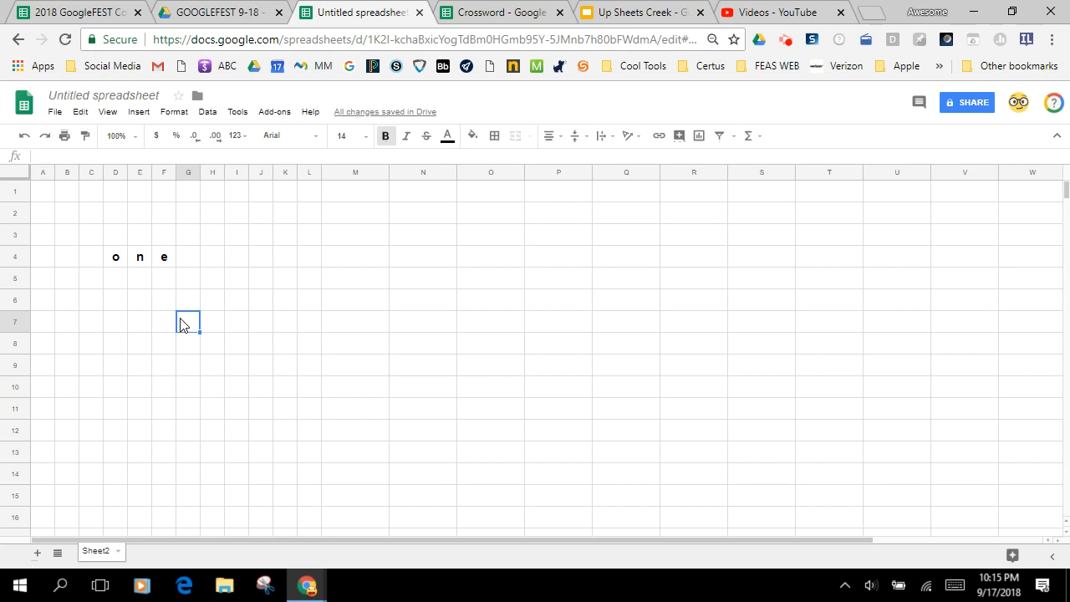
Spell "nine" downward from the n in E4 by entering i, n and e in cells E5 to E7
{"action": "left_click", "coordinate": [138, 290]}
{"action": "type", "text": "i"}
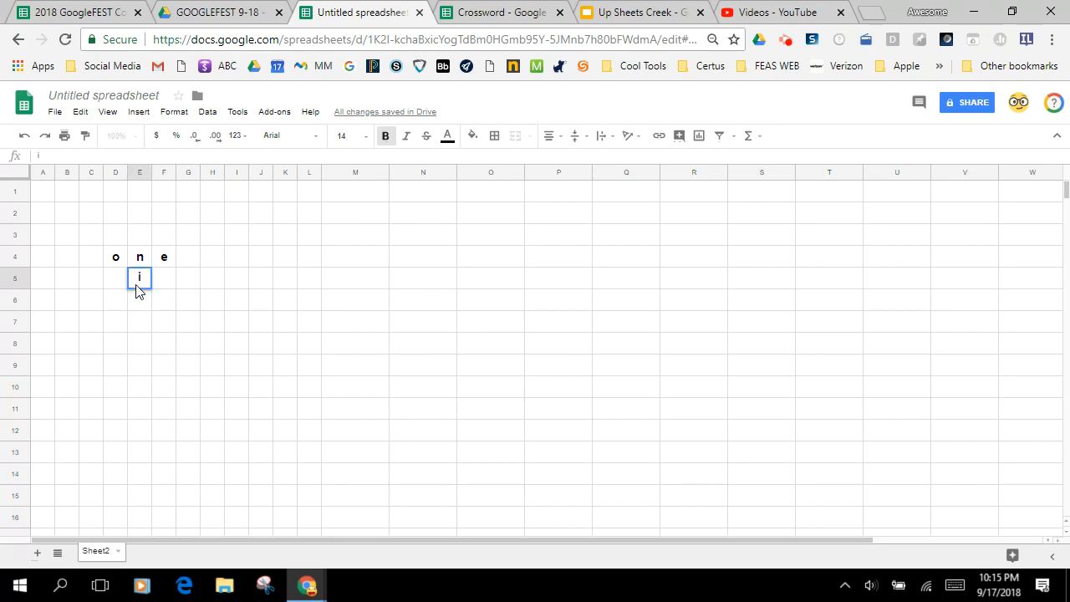
{"action": "left_click", "coordinate": [141, 302]}
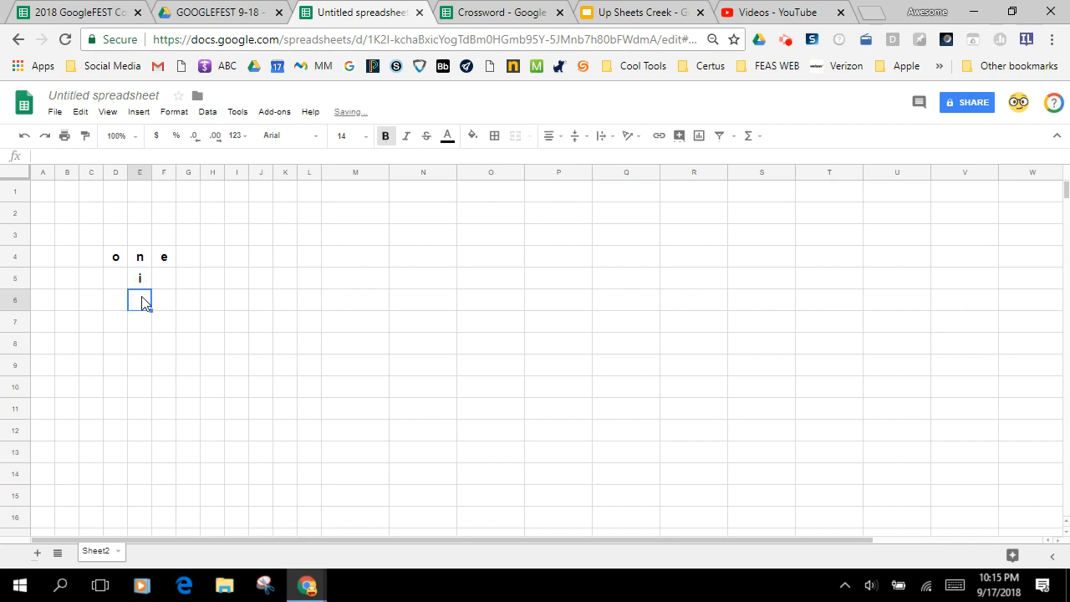
{"action": "type", "text": "n"}
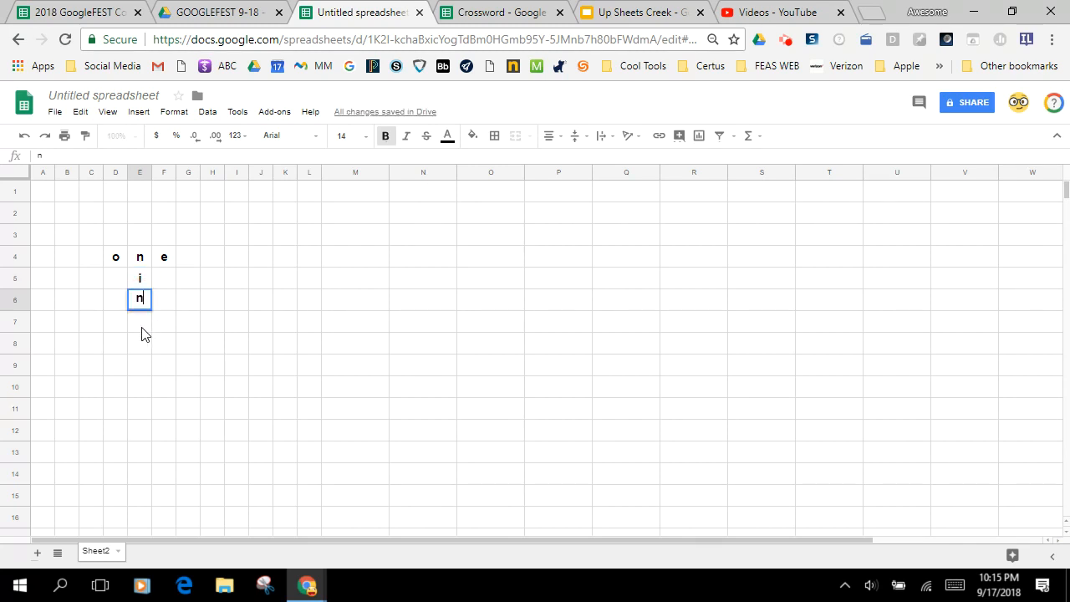
{"action": "left_click", "coordinate": [142, 330]}
{"action": "type", "text": "e"}
{"action": "left_click", "coordinate": [173, 351]}
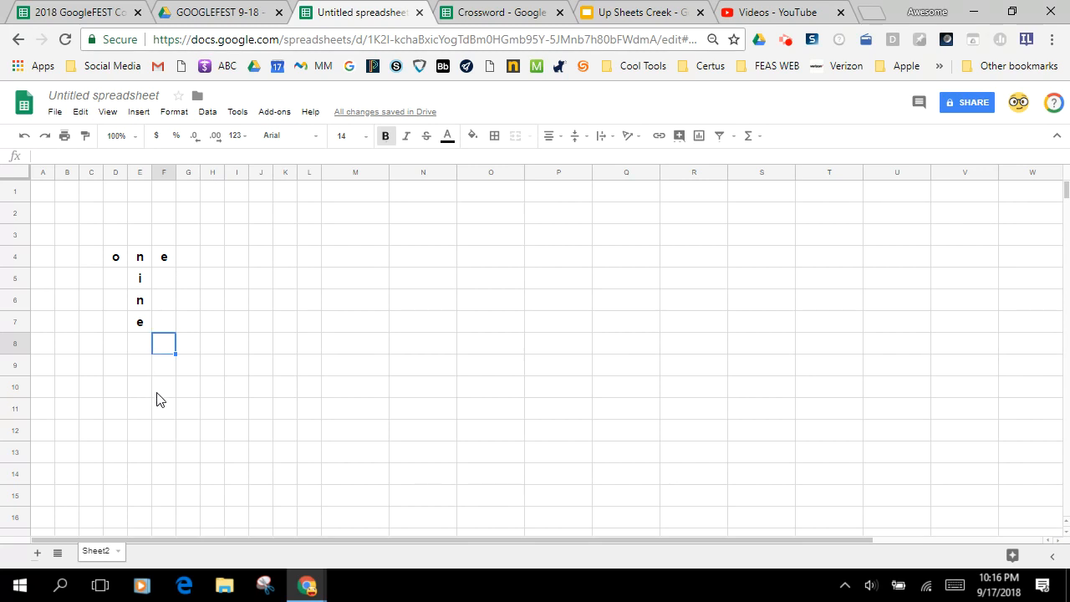
{"action": "left_click", "coordinate": [163, 278]}
{"action": "left_click", "coordinate": [168, 301]}
{"action": "left_click", "coordinate": [160, 324]}
{"action": "left_click", "coordinate": [164, 349]}
Spell "eleven" across row 7 from the e in E7 by entering l, e, v, e and n in cells F7 to J7
{"action": "left_click", "coordinate": [169, 327]}
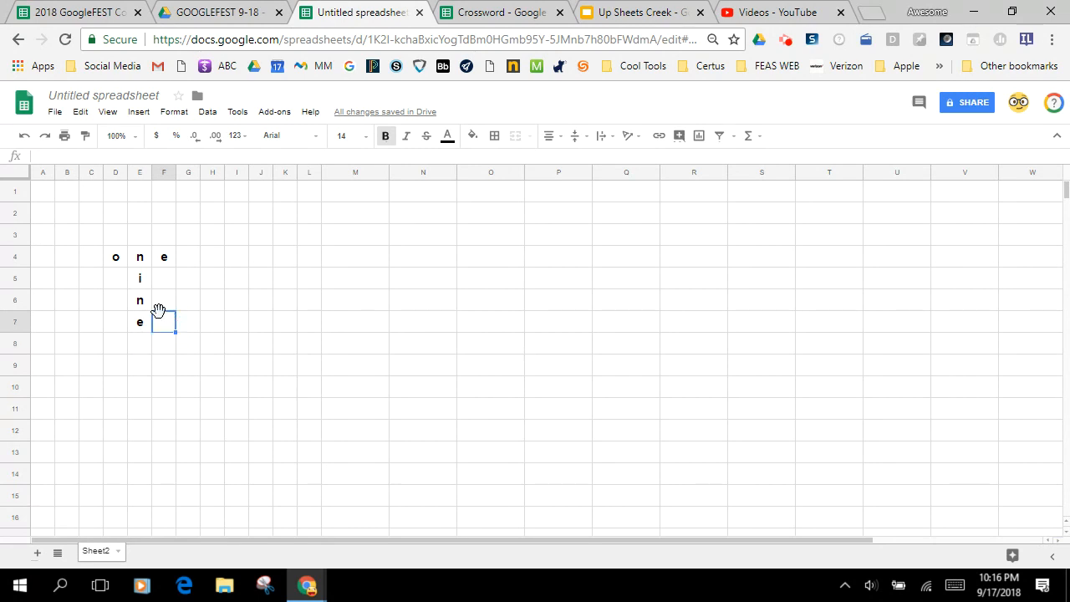
{"action": "double_click", "coordinate": [166, 314]}
{"action": "type", "text": "l"}
{"action": "left_click", "coordinate": [192, 327]}
{"action": "type", "text": "e"}
{"action": "left_click", "coordinate": [209, 324]}
{"action": "type", "text": "v"}
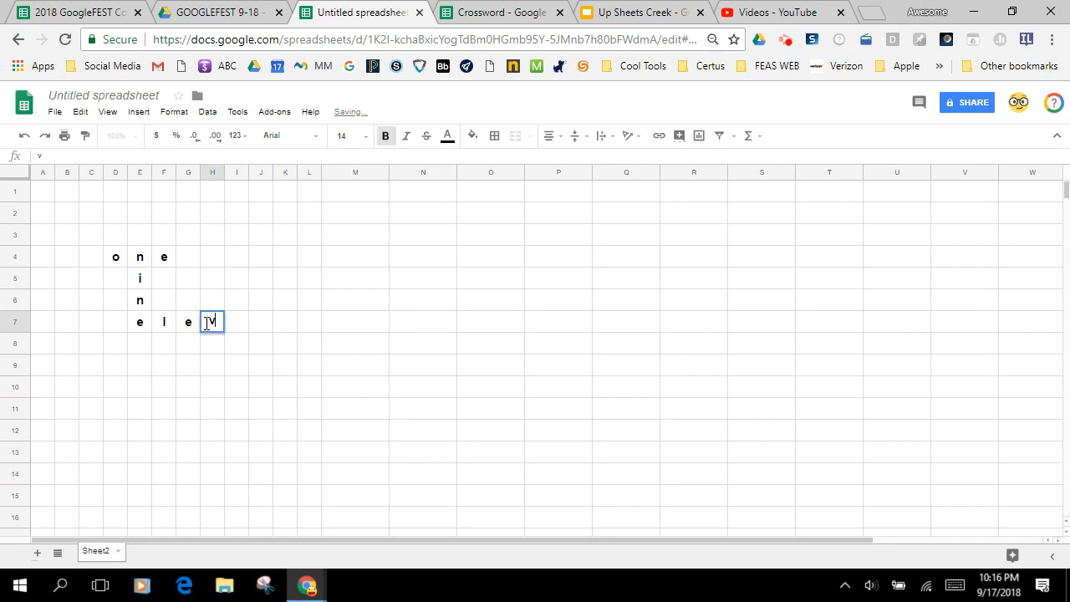
{"action": "left_click", "coordinate": [234, 328]}
{"action": "type", "text": "e"}
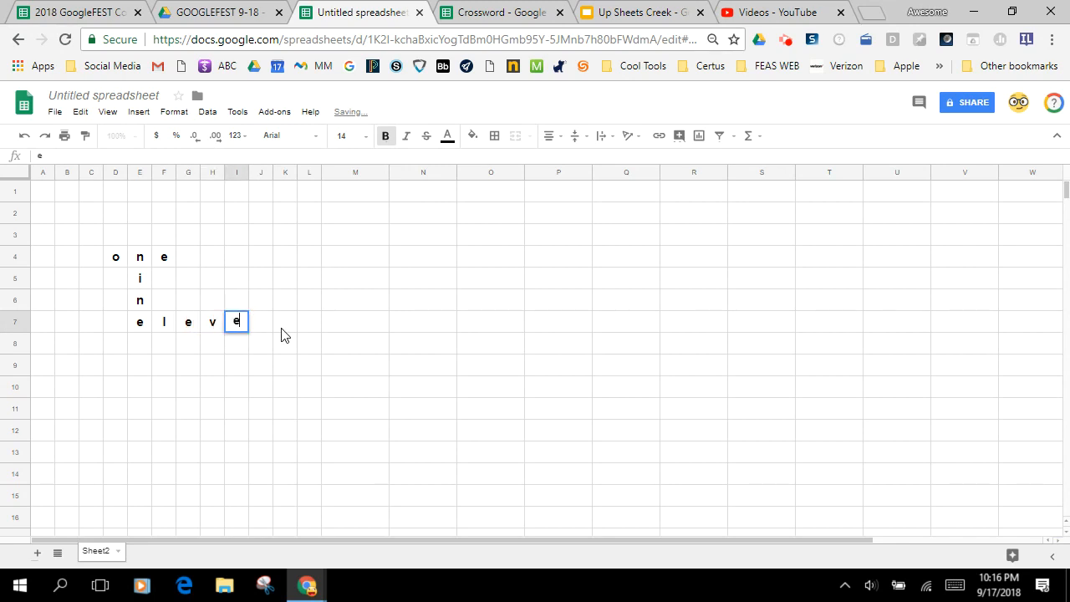
{"action": "left_click", "coordinate": [260, 328]}
{"action": "type", "text": "n"}
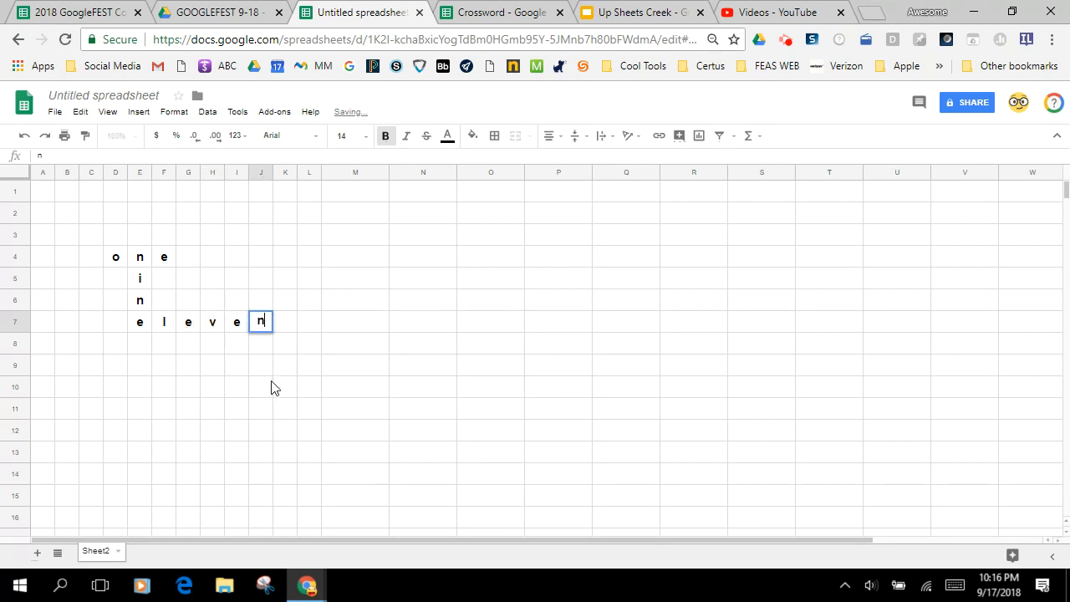
{"action": "left_click", "coordinate": [268, 385]}
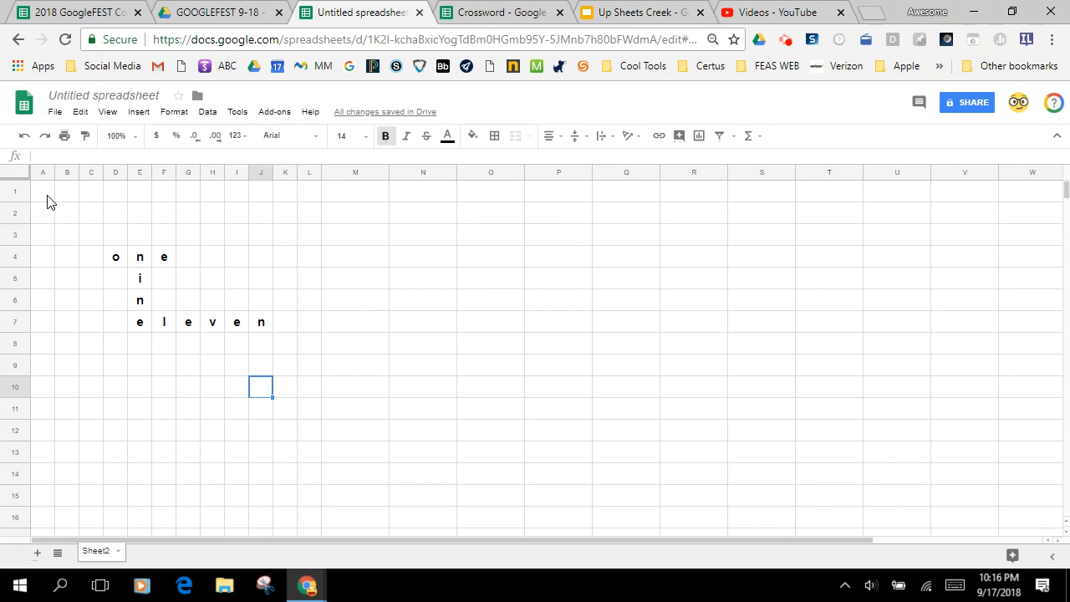
Fill the empty cells above and beside the words, A1:L3 and G4:L6, with green
{"action": "left_click_drag", "start_coordinate": [46, 198], "coordinate": [311, 239]}
{"action": "left_click", "coordinate": [472, 135]}
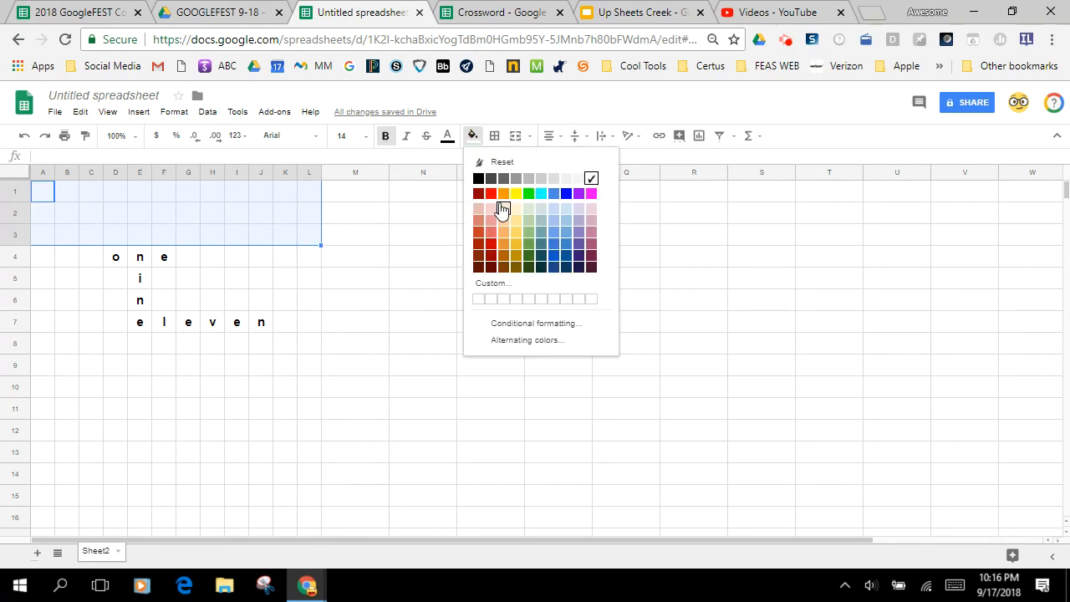
{"action": "left_click", "coordinate": [528, 193]}
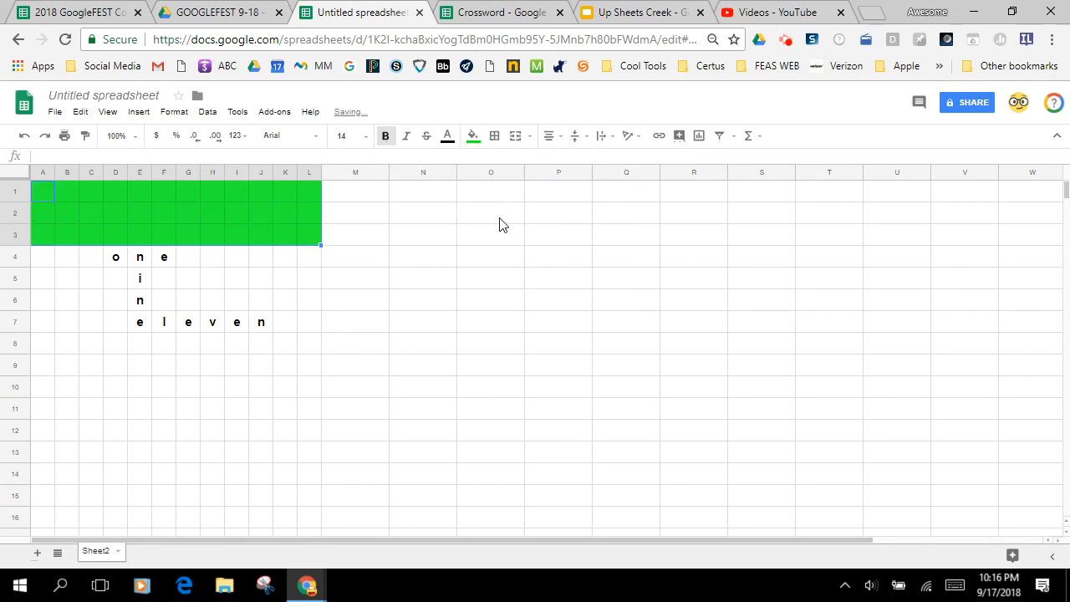
{"action": "left_click", "coordinate": [194, 260]}
{"action": "left_click_drag", "start_coordinate": [194, 260], "coordinate": [313, 299]}
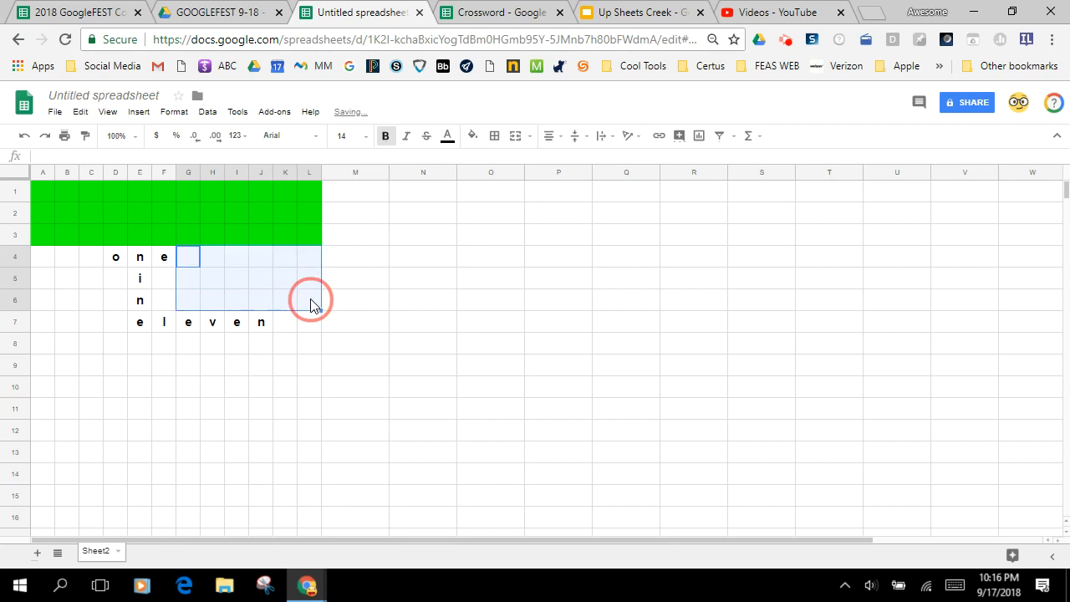
{"action": "left_click", "coordinate": [472, 135]}
{"action": "left_click", "coordinate": [528, 194]}
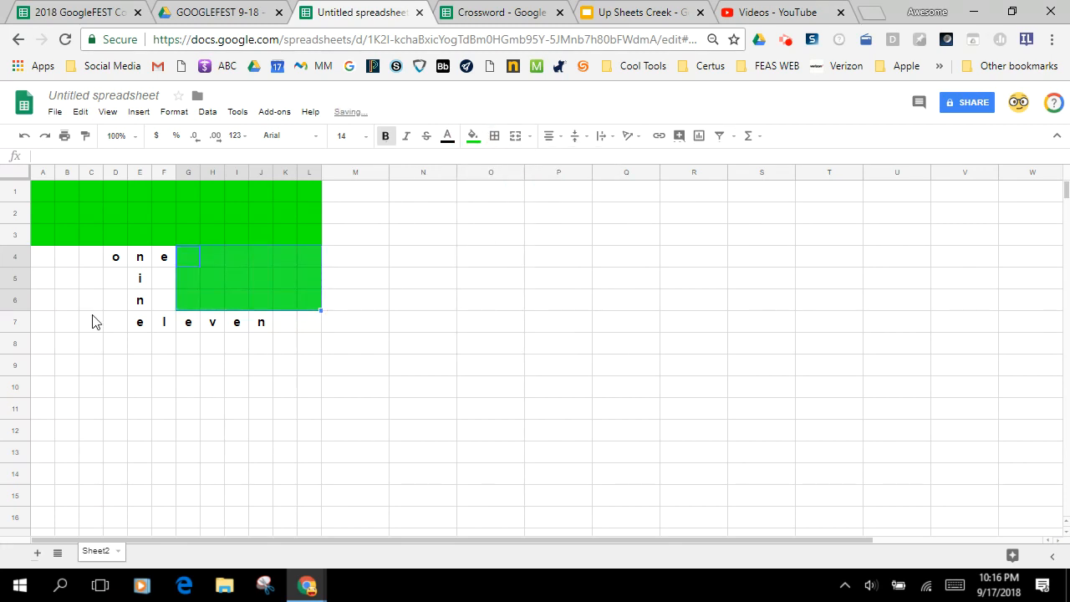
Fill the empty blocks A4:C8 and D8:L8 around the words with the same green
{"action": "left_click_drag", "start_coordinate": [47, 265], "coordinate": [100, 351]}
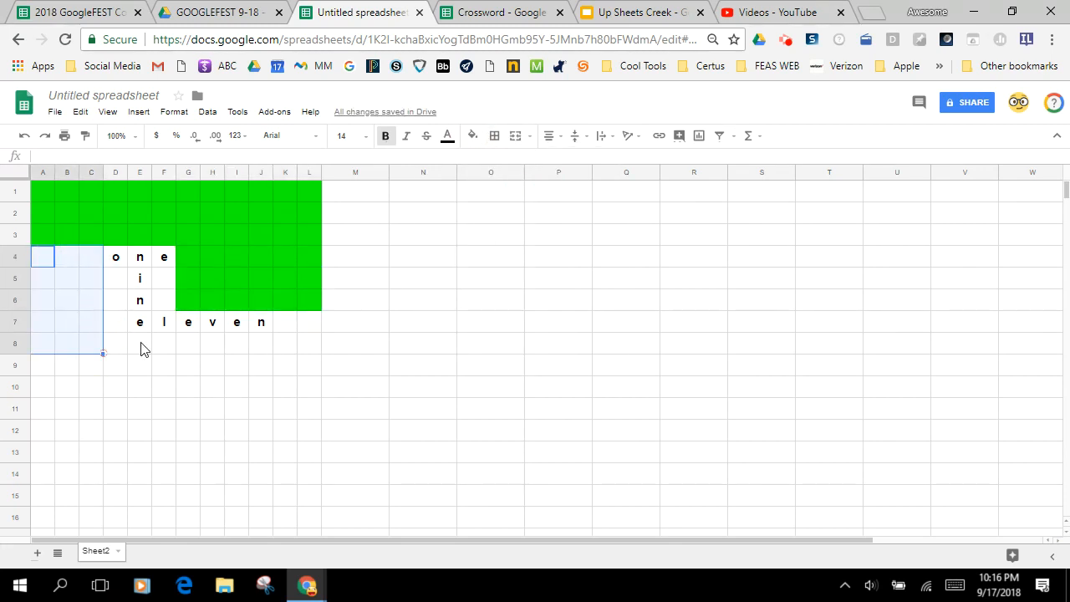
{"action": "left_click", "coordinate": [472, 135]}
{"action": "left_click", "coordinate": [529, 195]}
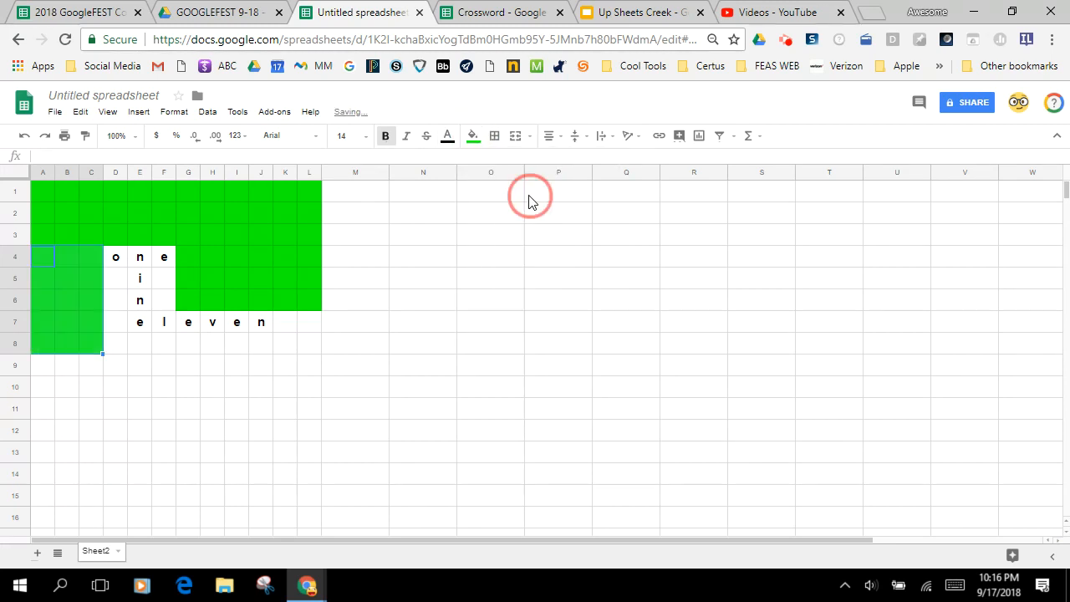
{"action": "left_click_drag", "start_coordinate": [115, 346], "coordinate": [321, 346]}
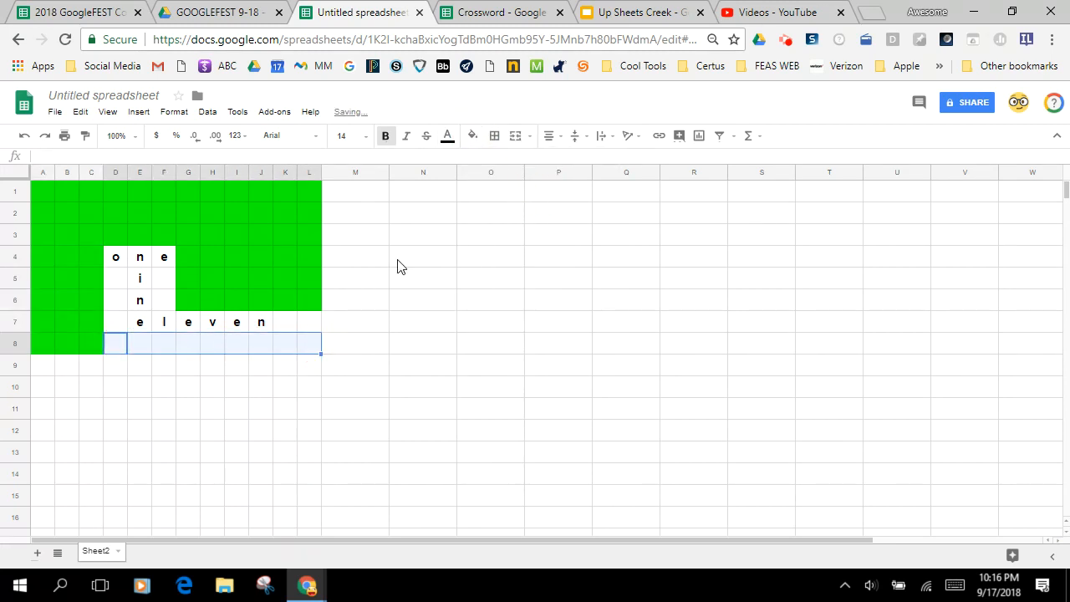
{"action": "left_click", "coordinate": [472, 136]}
{"action": "left_click", "coordinate": [525, 195]}
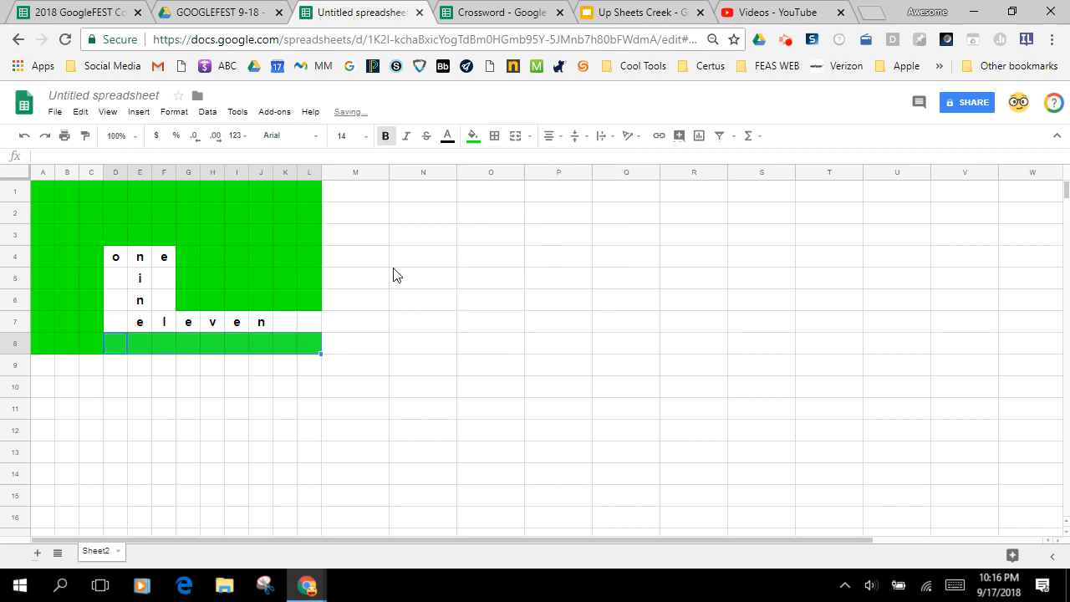
Fill the remaining empty cells around the words, K7:L7, D5:D7 and F5:F6, with the same green
{"action": "left_click_drag", "start_coordinate": [285, 321], "coordinate": [307, 320]}
{"action": "left_click", "coordinate": [472, 136]}
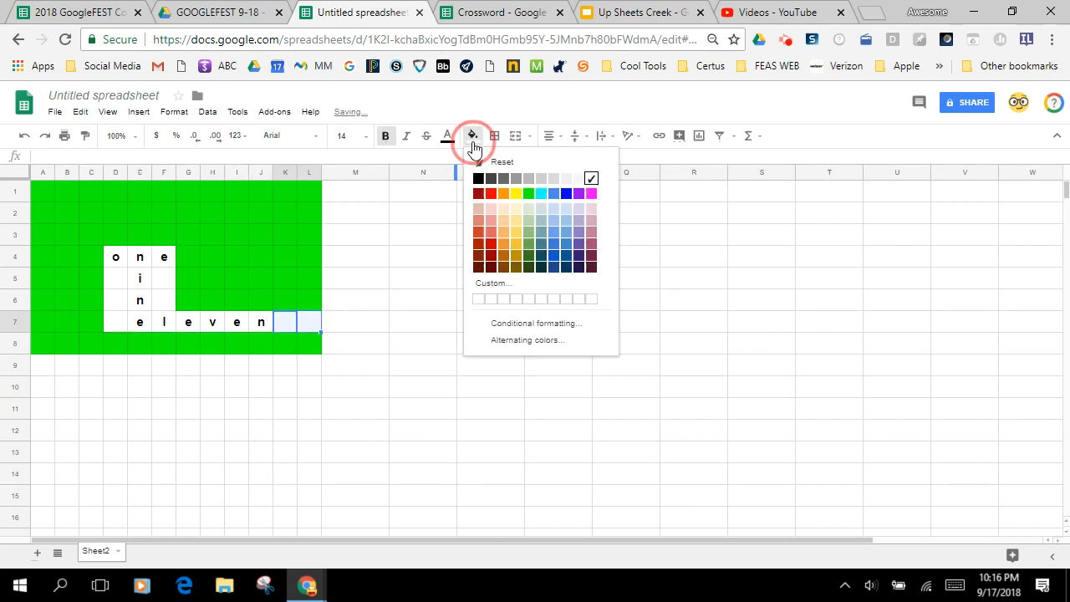
{"action": "left_click", "coordinate": [528, 194]}
{"action": "left_click_drag", "start_coordinate": [117, 279], "coordinate": [121, 327]}
{"action": "left_click", "coordinate": [472, 135]}
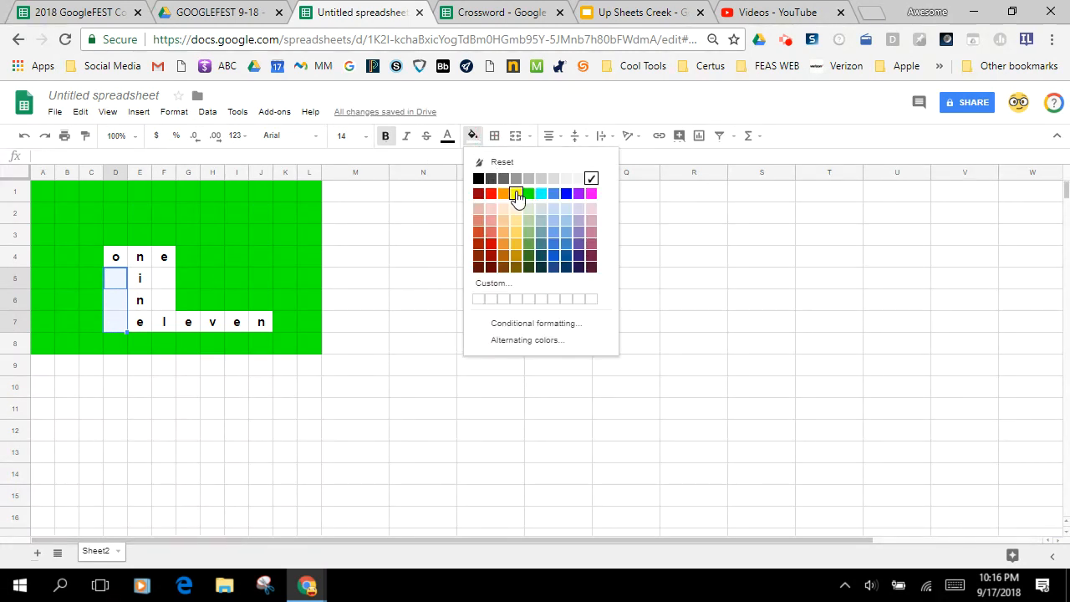
{"action": "left_click", "coordinate": [525, 198]}
{"action": "left_click_drag", "start_coordinate": [171, 280], "coordinate": [172, 298]}
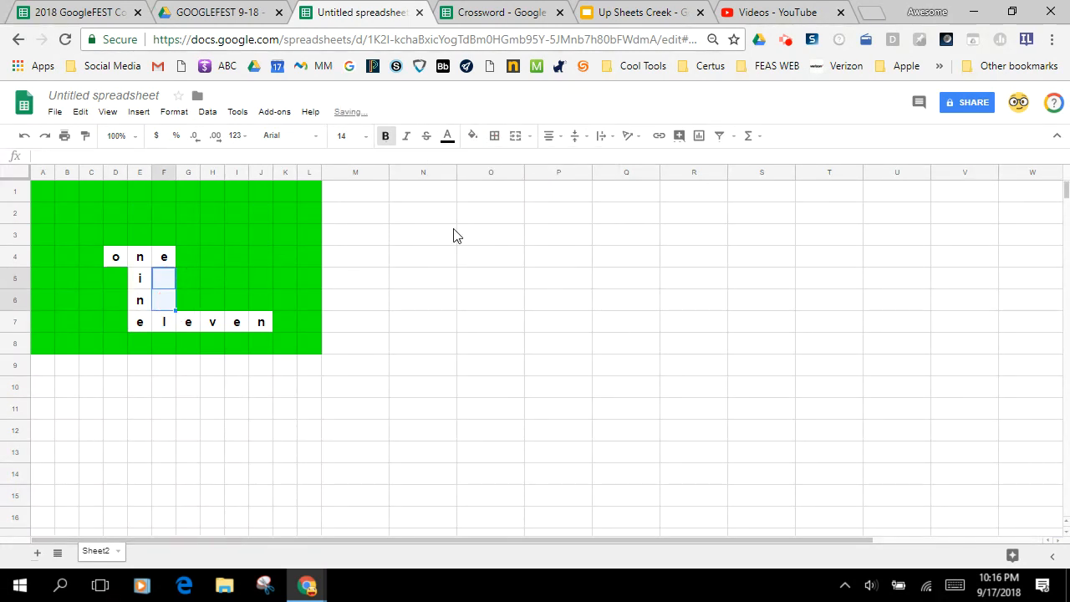
{"action": "left_click", "coordinate": [472, 136]}
{"action": "left_click", "coordinate": [527, 196]}
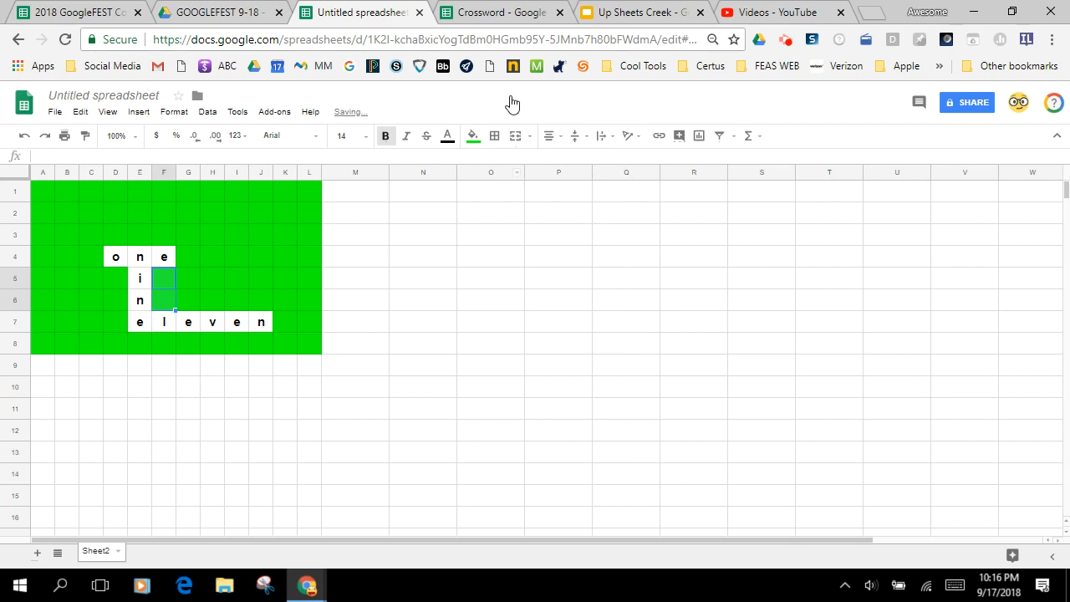
Check the Crossword example's instructions, then insert the note "2 ACROSS: 8-7" on the o in D4 of the untitled spreadsheet
{"action": "left_click", "coordinate": [504, 19]}
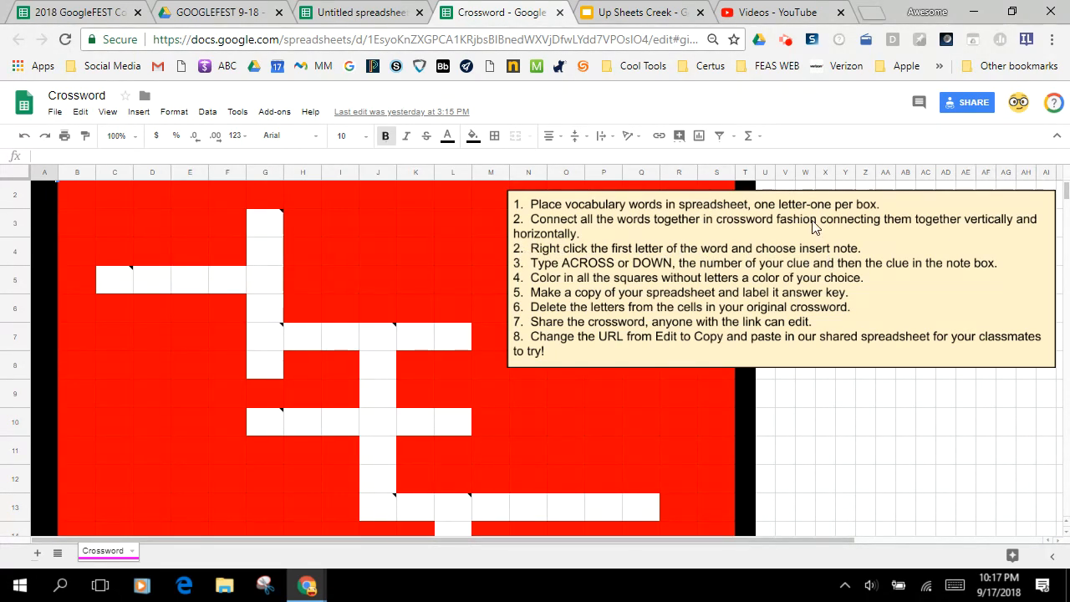
{"action": "left_click", "coordinate": [362, 15]}
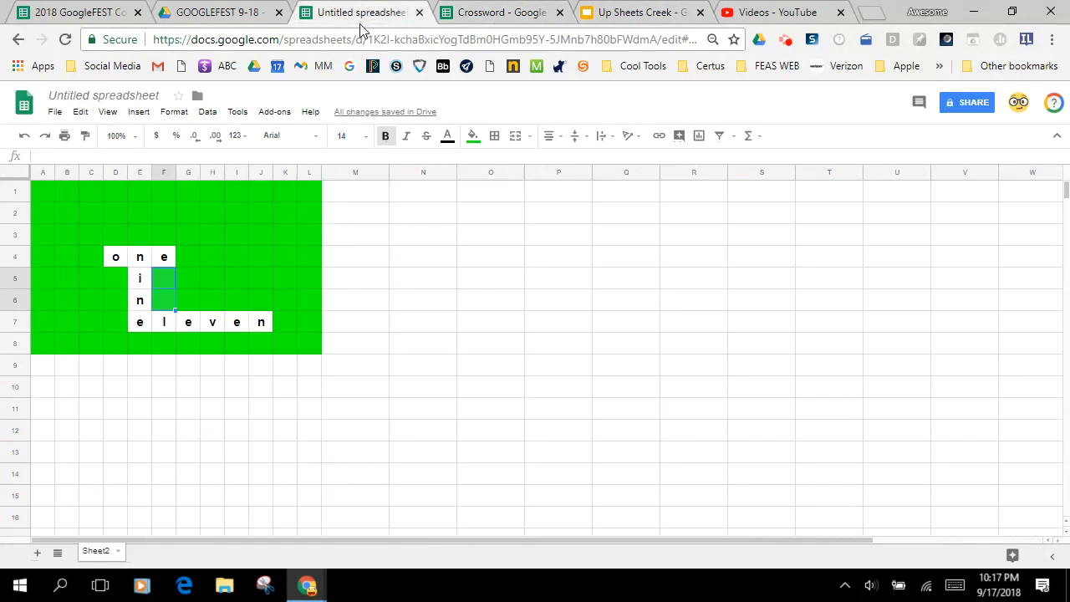
{"action": "left_click", "coordinate": [116, 257]}
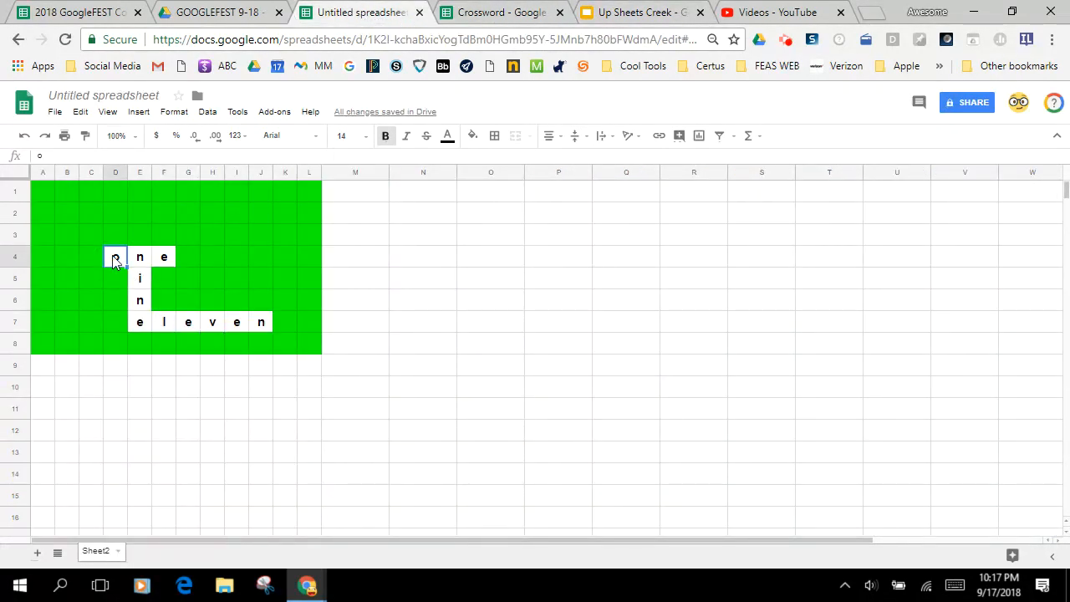
{"action": "right_click", "coordinate": [114, 260]}
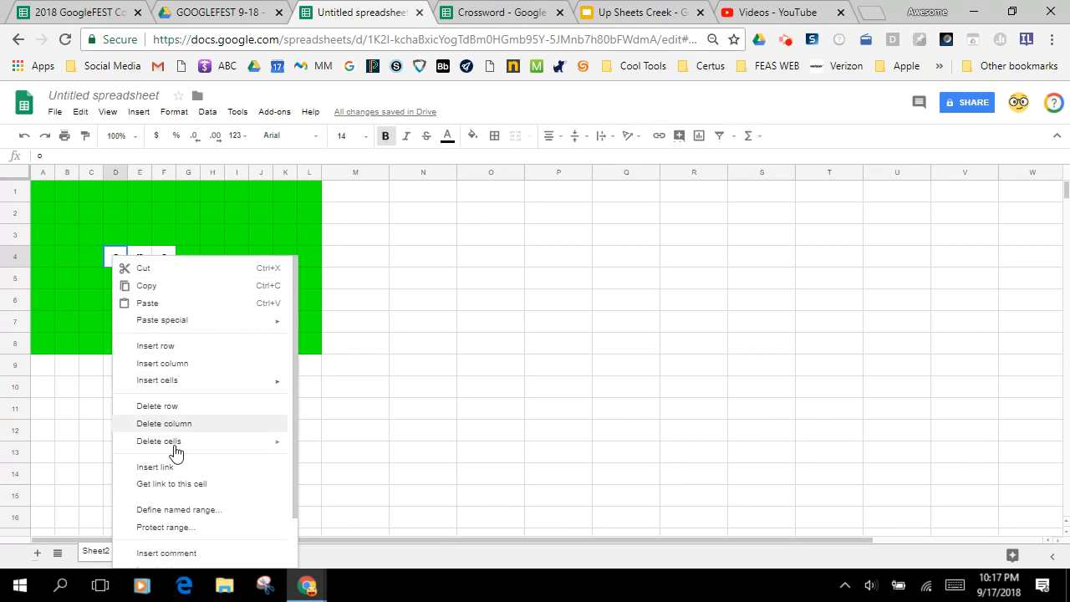
{"action": "scroll", "coordinate": [192, 468], "scroll_direction": "down", "scroll_amount": 2}
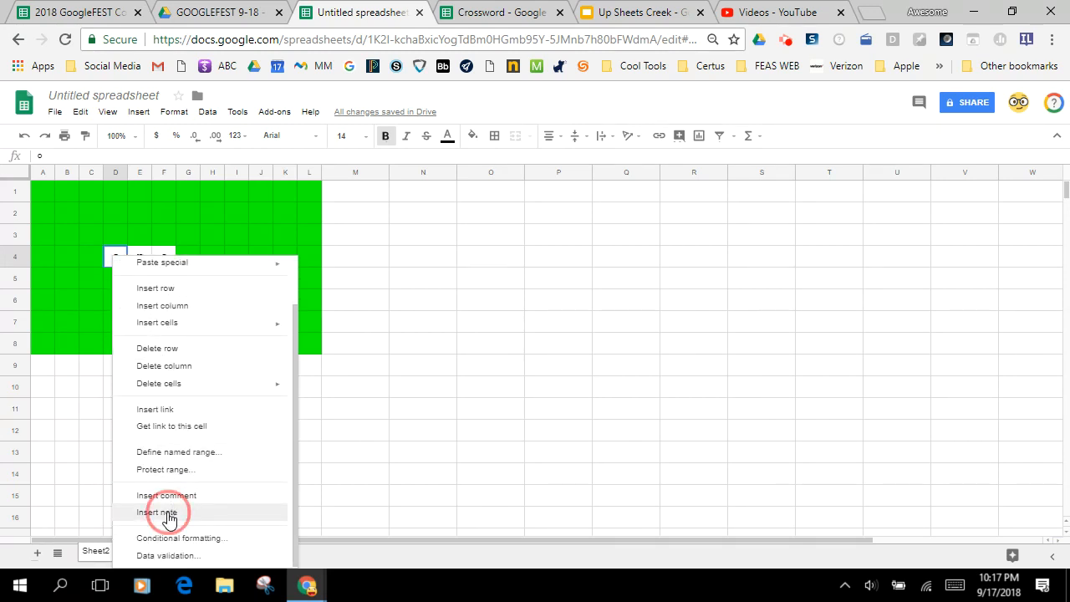
{"action": "left_click", "coordinate": [167, 514]}
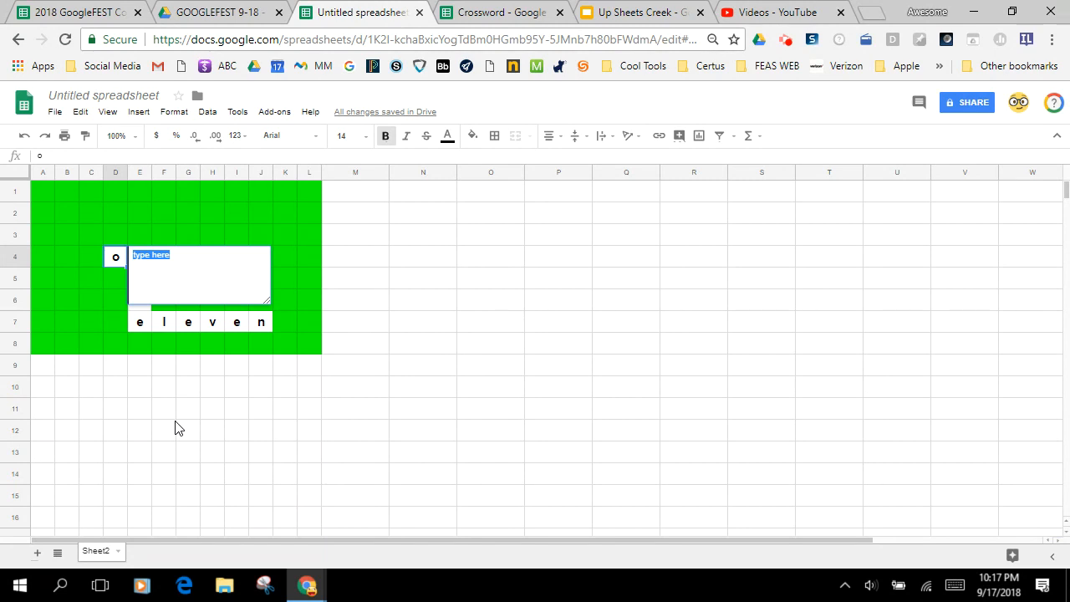
{"action": "type", "text": "2 ACROSS:  8-7"}
{"action": "left_click", "coordinate": [198, 413]}
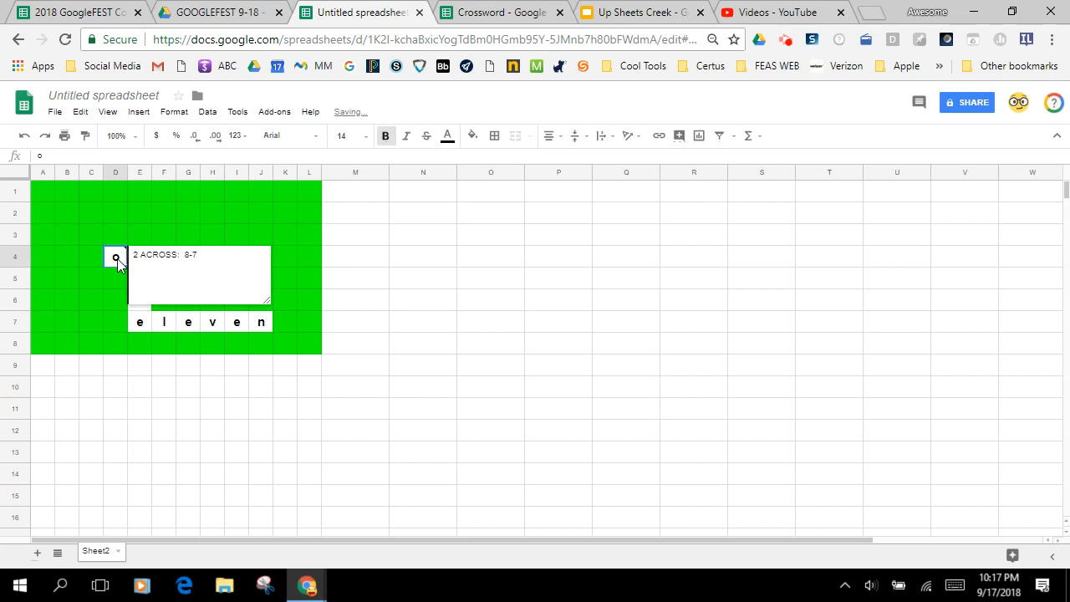
{"action": "left_click", "coordinate": [123, 397]}
Shrink the note box on D4 so it fits closely around its clue text
{"action": "mouse_move", "coordinate": [112, 254]}
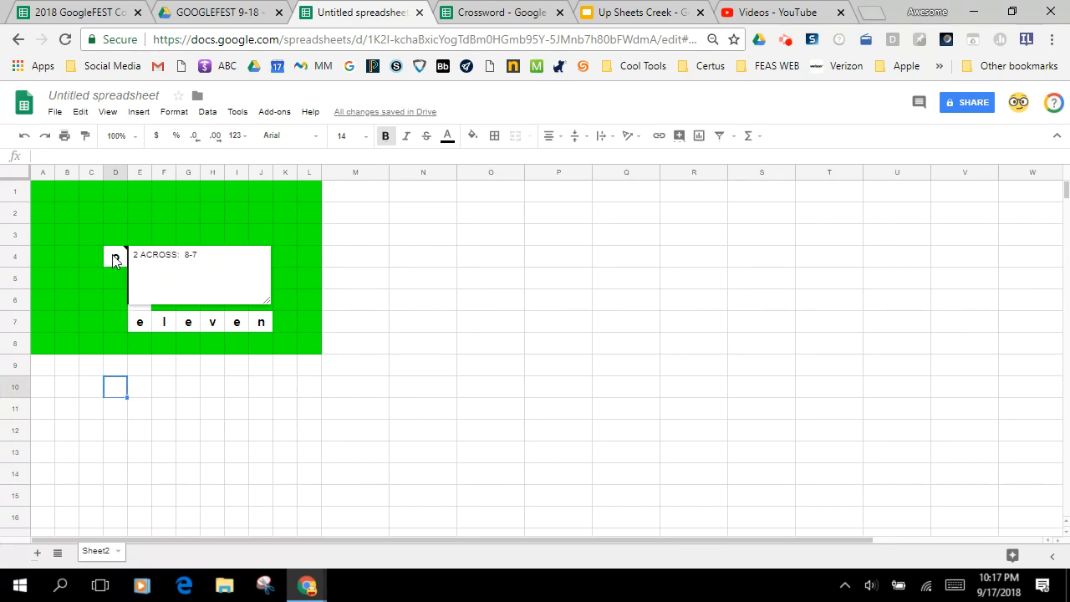
{"action": "left_click_drag", "start_coordinate": [269, 301], "coordinate": [494, 493]}
{"action": "left_click_drag", "start_coordinate": [476, 470], "coordinate": [205, 267]}
{"action": "left_click", "coordinate": [213, 373]}
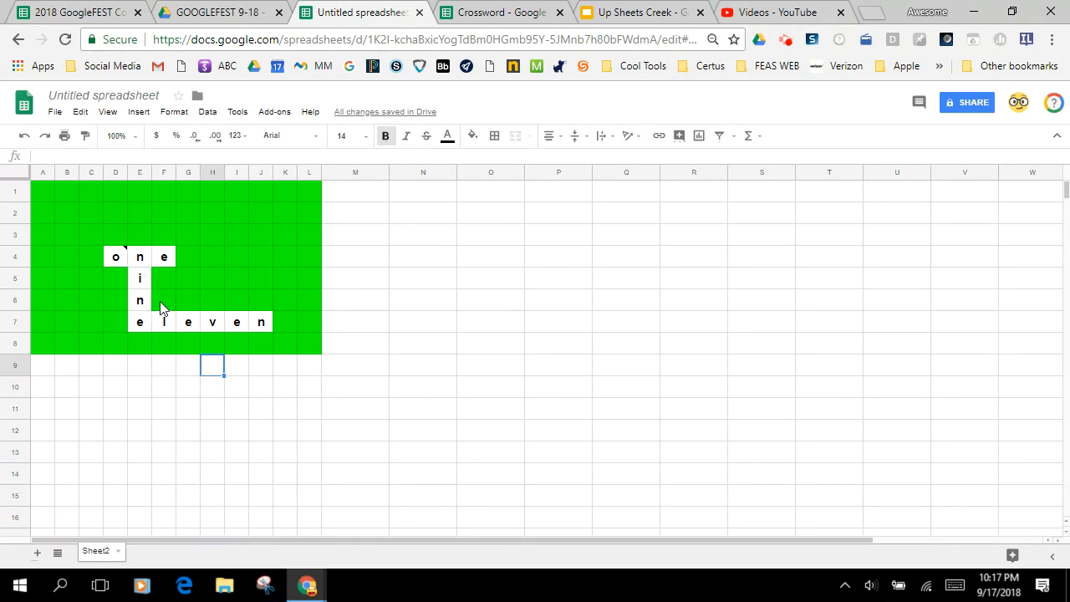
Check the Crossword example's instructions again and delete the o from D4 in the untitled spreadsheet
{"action": "left_click", "coordinate": [506, 13]}
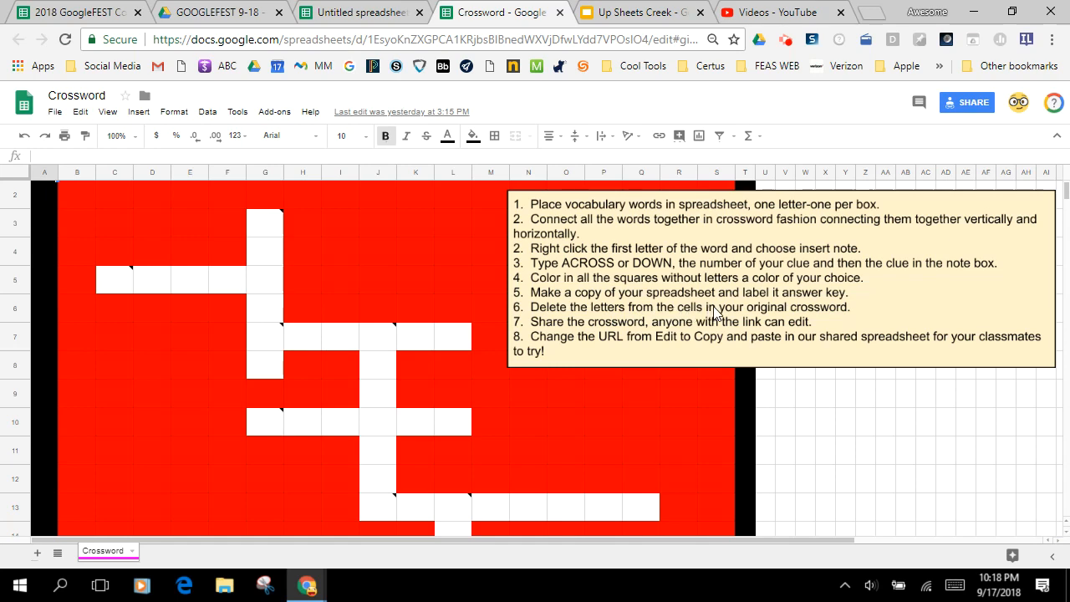
{"action": "left_click", "coordinate": [366, 13]}
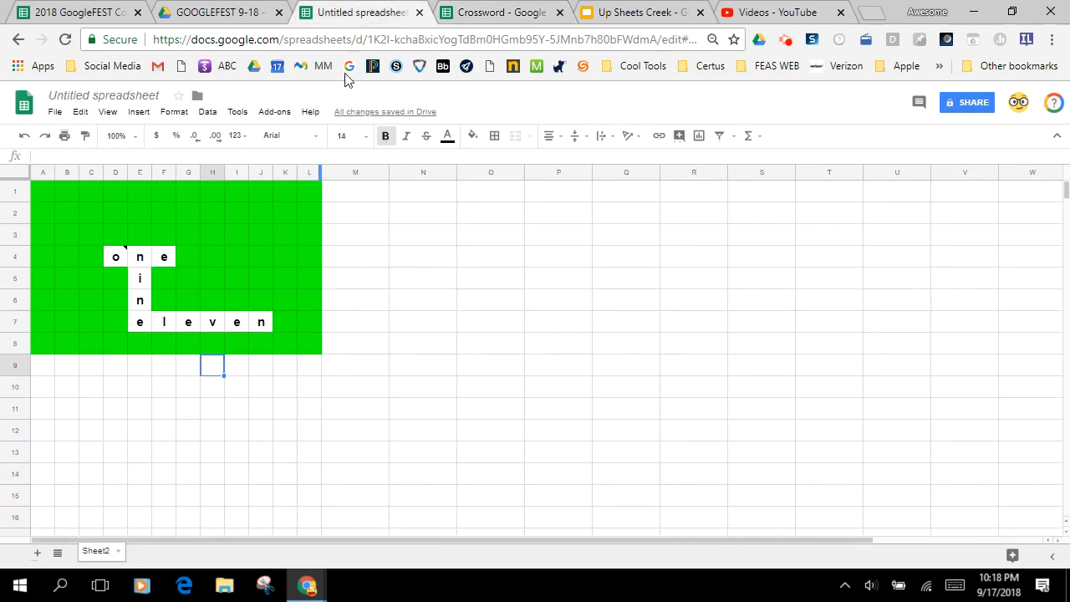
{"action": "left_click", "coordinate": [112, 257]}
{"action": "key", "text": "Delete"}
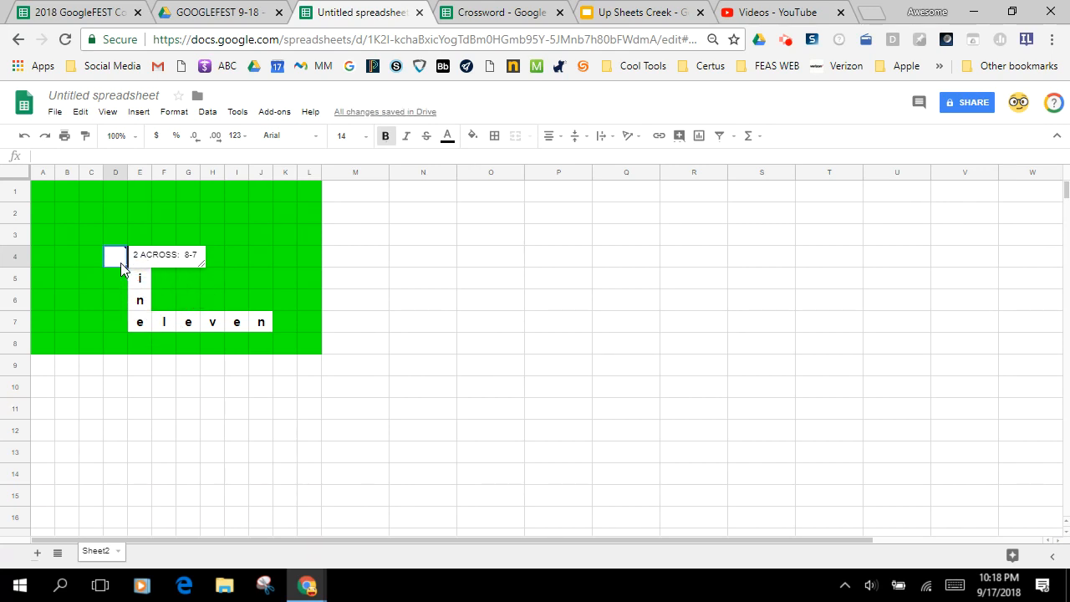
Delete the letters of "eleven" from cells E7 to J7
{"action": "left_click", "coordinate": [139, 323]}
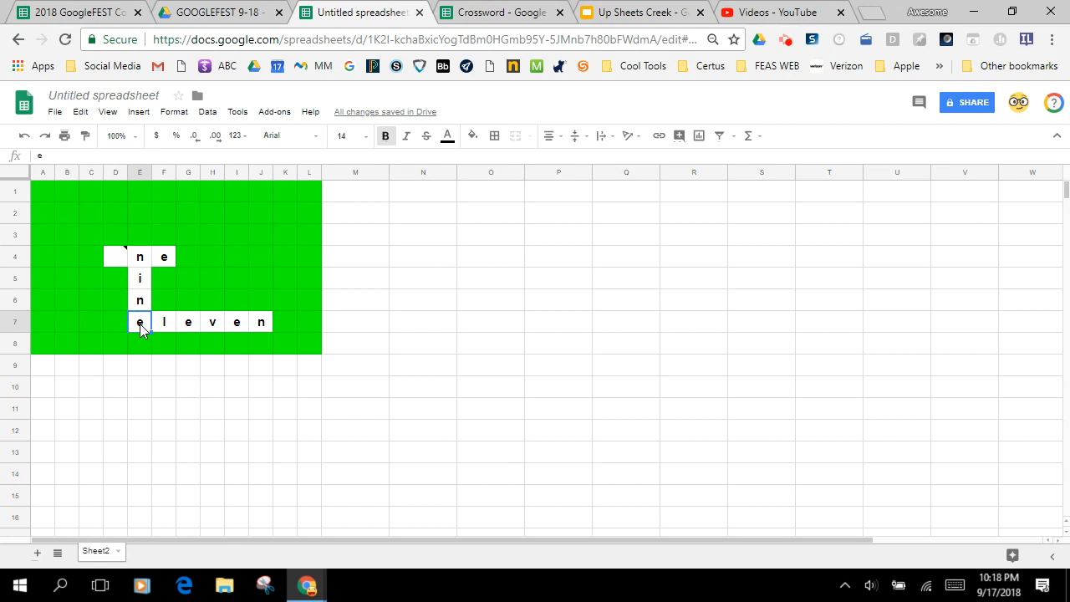
{"action": "key", "text": "Delete"}
{"action": "key", "text": "Right"}
{"action": "key", "text": "Delete"}
{"action": "key", "text": "Right"}
{"action": "key", "text": "Delete"}
{"action": "key", "text": "Right"}
{"action": "key", "text": "Delete"}
{"action": "key", "text": "Right"}
{"action": "key", "text": "Delete"}
{"action": "left_click", "coordinate": [258, 319]}
Delete the remaining letters from E6, E5, E4 and F4, and display the clue note on D4
{"action": "key", "text": "Delete"}
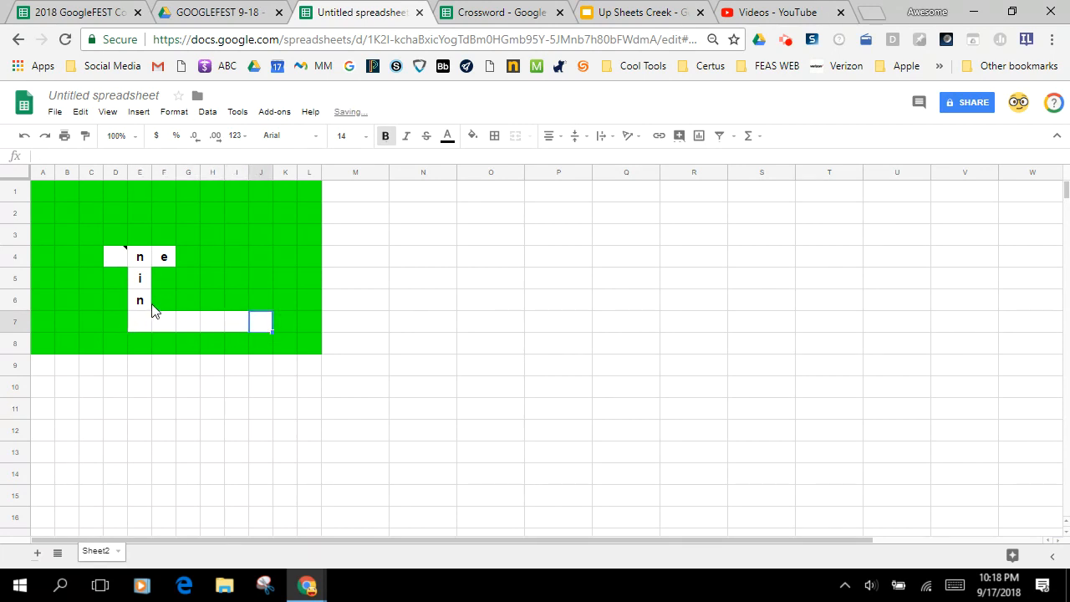
{"action": "left_click", "coordinate": [141, 299]}
{"action": "key", "text": "Delete"}
{"action": "left_click", "coordinate": [141, 276]}
{"action": "key", "text": "Delete"}
{"action": "left_click", "coordinate": [147, 258]}
{"action": "key", "text": "Delete"}
{"action": "left_click", "coordinate": [168, 258]}
{"action": "key", "text": "Delete"}
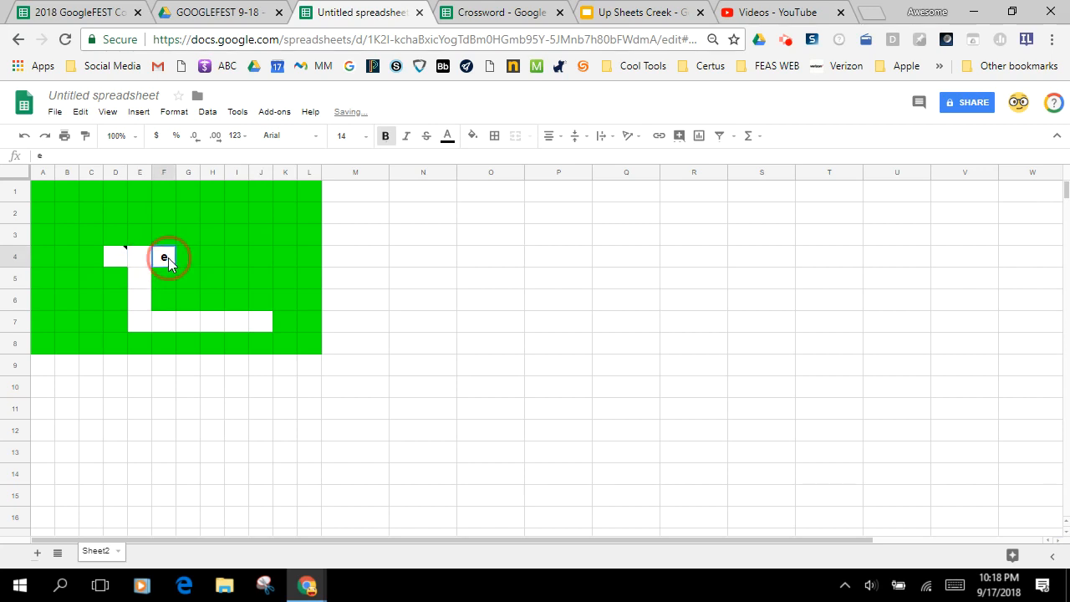
{"action": "left_click", "coordinate": [208, 391]}
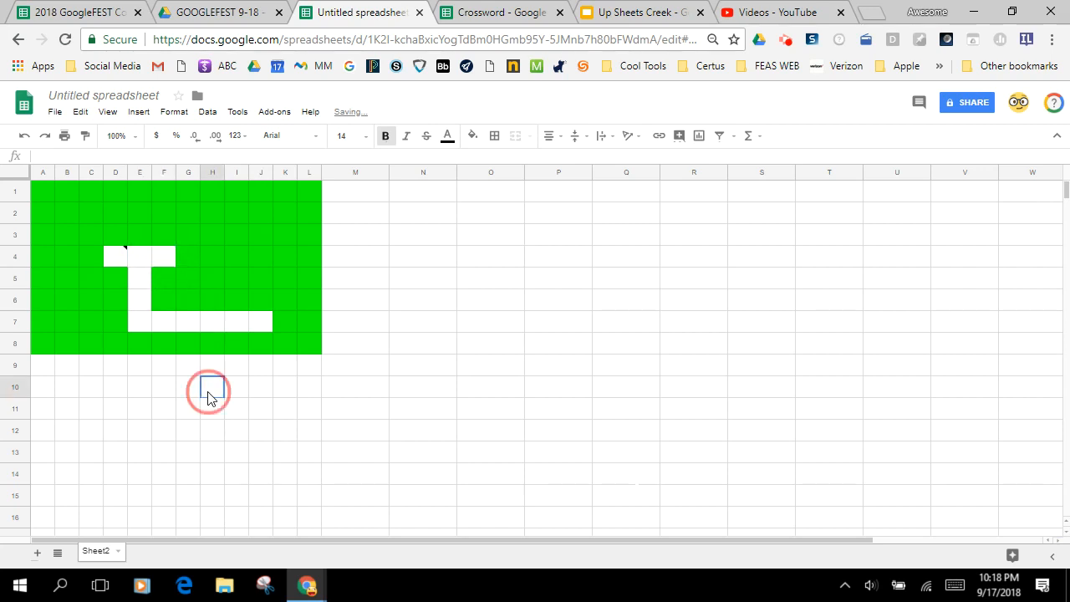
{"action": "mouse_move", "coordinate": [118, 257]}
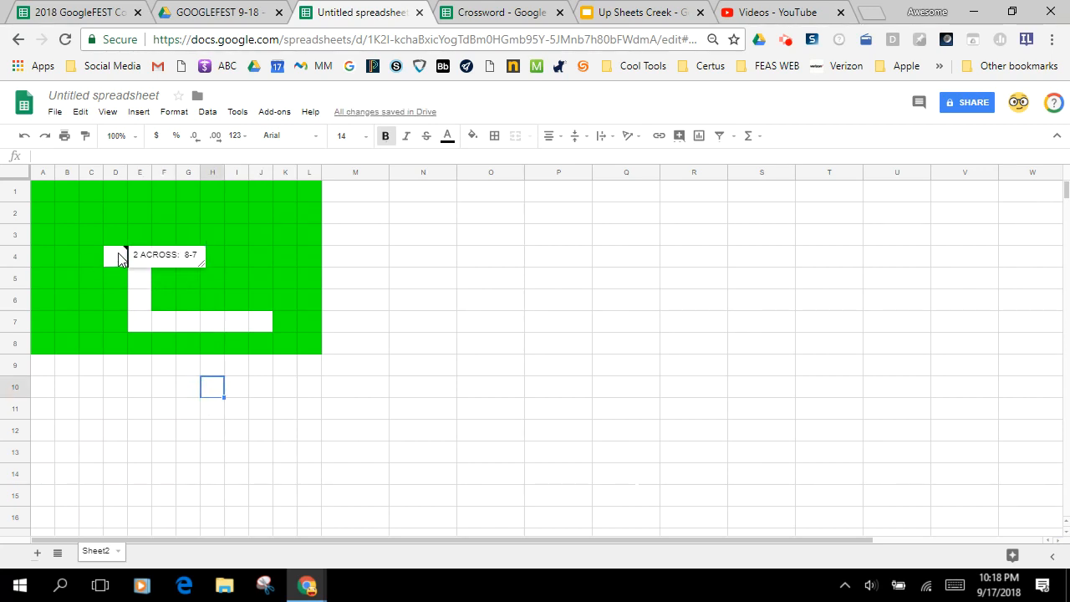
Consult the Crossword instructions on sharing, then start sharing the untitled spreadsheet and name it adfasdf
{"action": "left_click", "coordinate": [484, 13]}
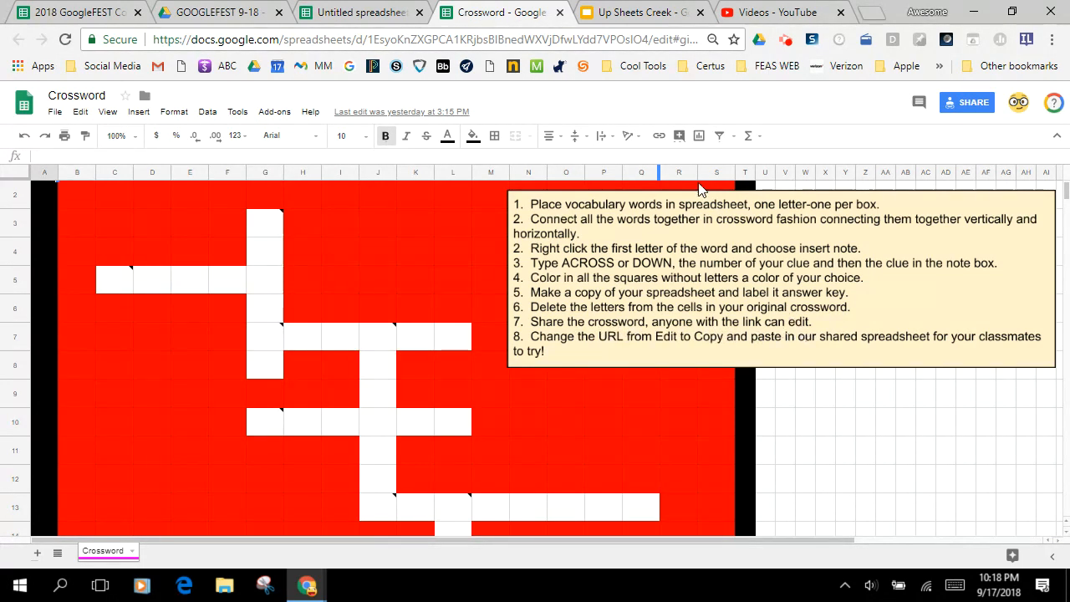
{"action": "left_click", "coordinate": [368, 12]}
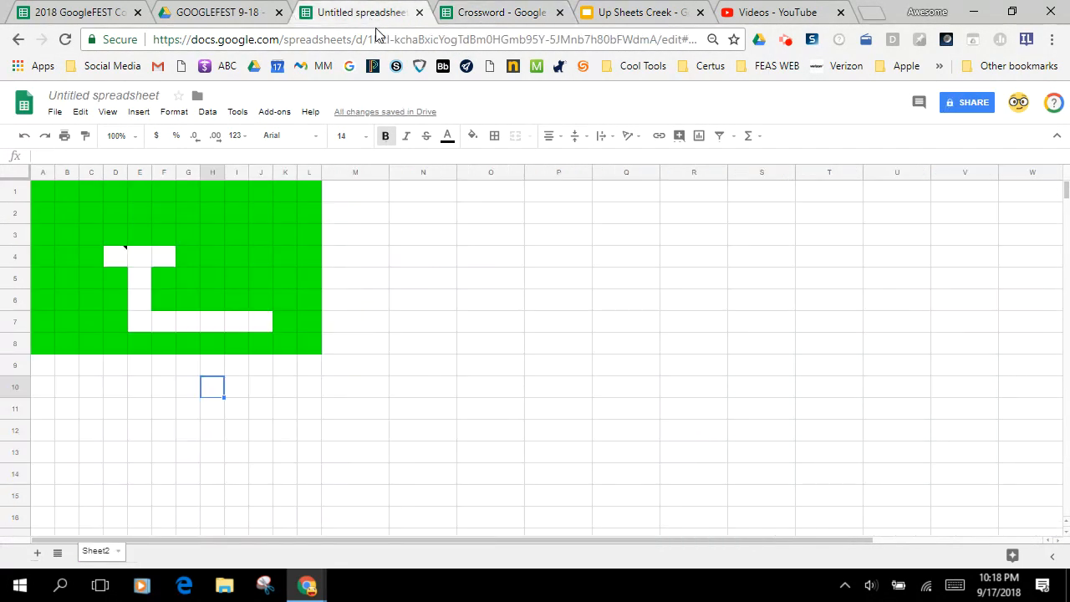
{"action": "left_click", "coordinate": [968, 103]}
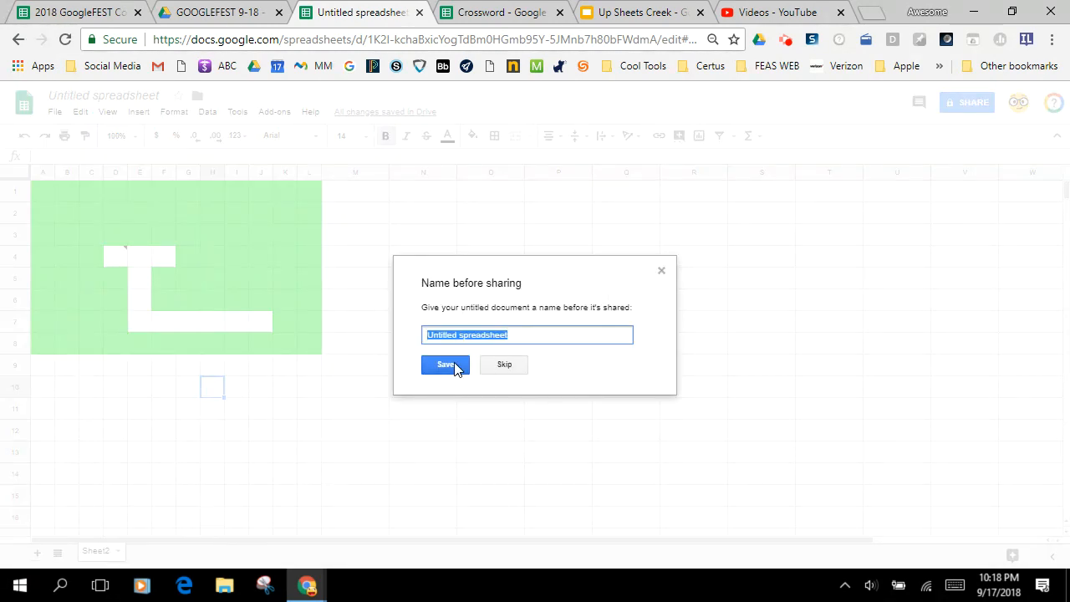
{"action": "type", "text": "adfasdf"}
{"action": "left_click", "coordinate": [448, 366]}
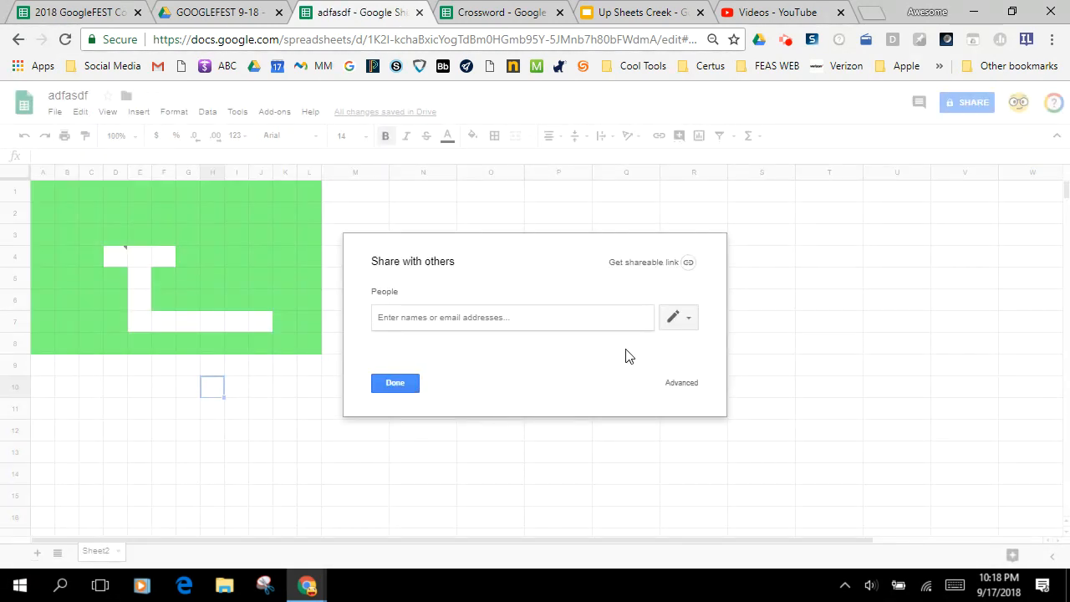
Turn on link sharing in the advanced settings so that anyone with the link can edit the spreadsheet
{"action": "left_click", "coordinate": [685, 383]}
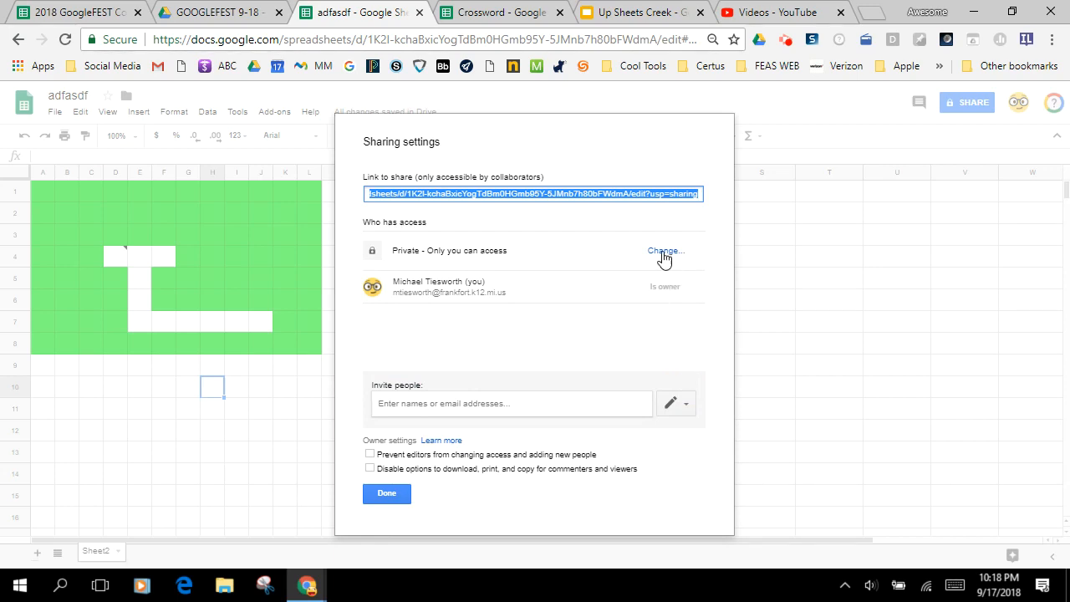
{"action": "left_click", "coordinate": [665, 251]}
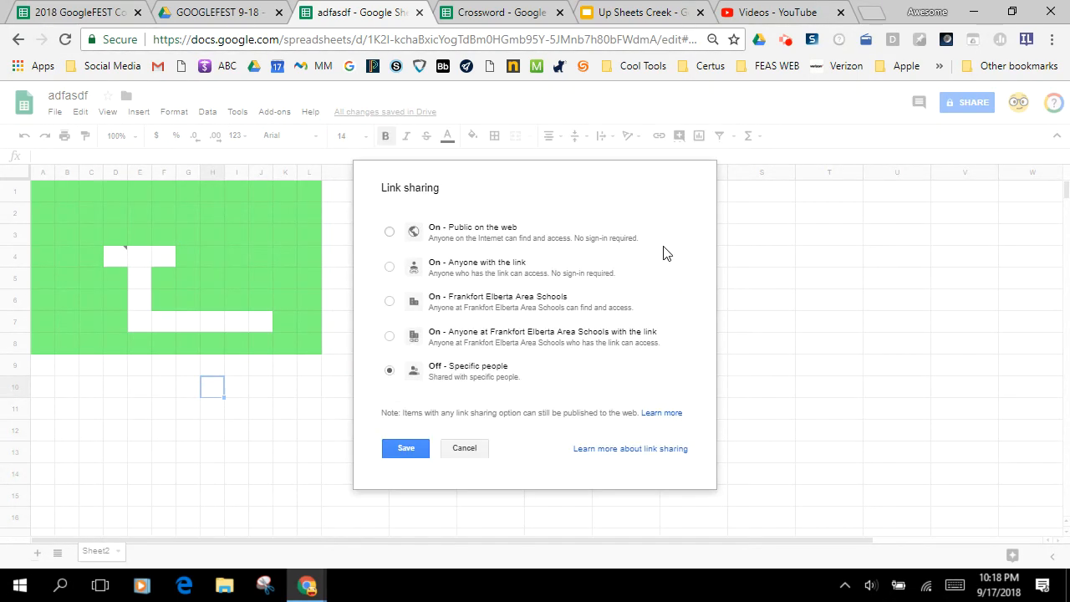
{"action": "left_click", "coordinate": [389, 268]}
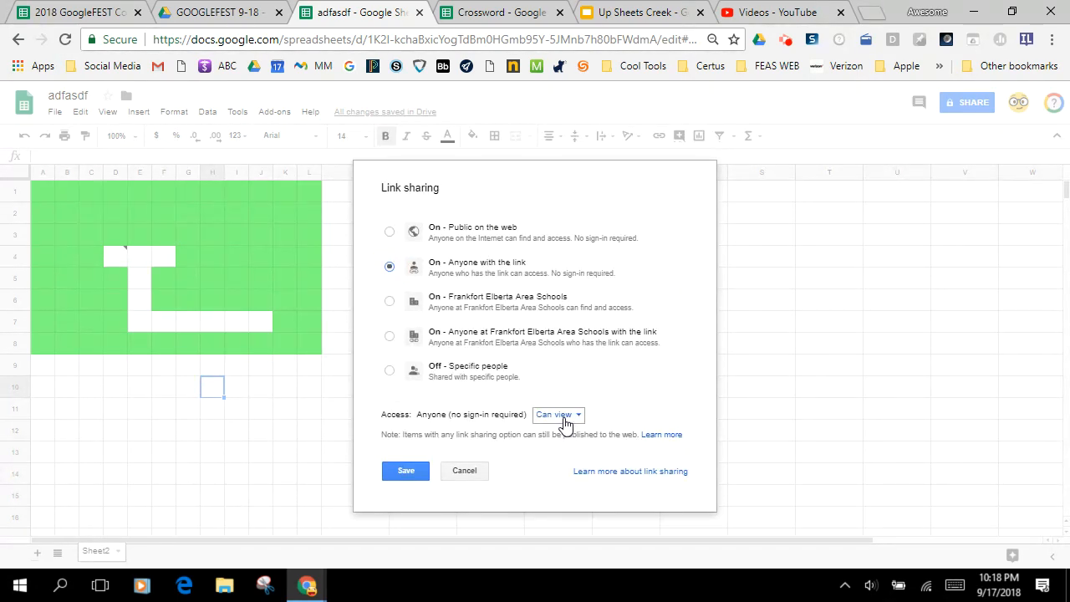
{"action": "left_click", "coordinate": [563, 415]}
{"action": "left_click", "coordinate": [572, 438]}
{"action": "left_click", "coordinate": [417, 473]}
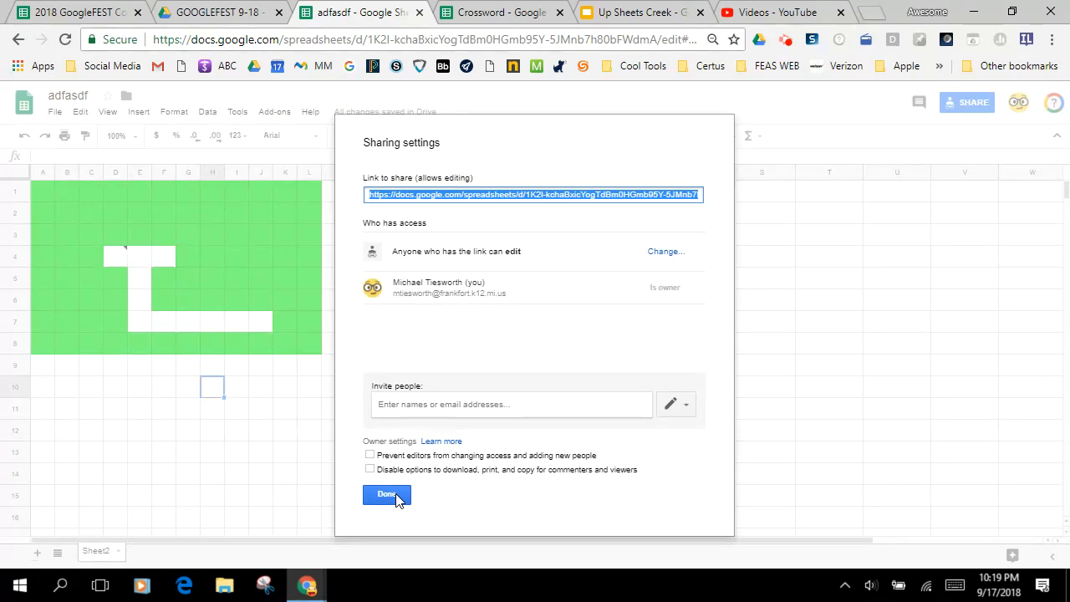
{"action": "left_click", "coordinate": [398, 499]}
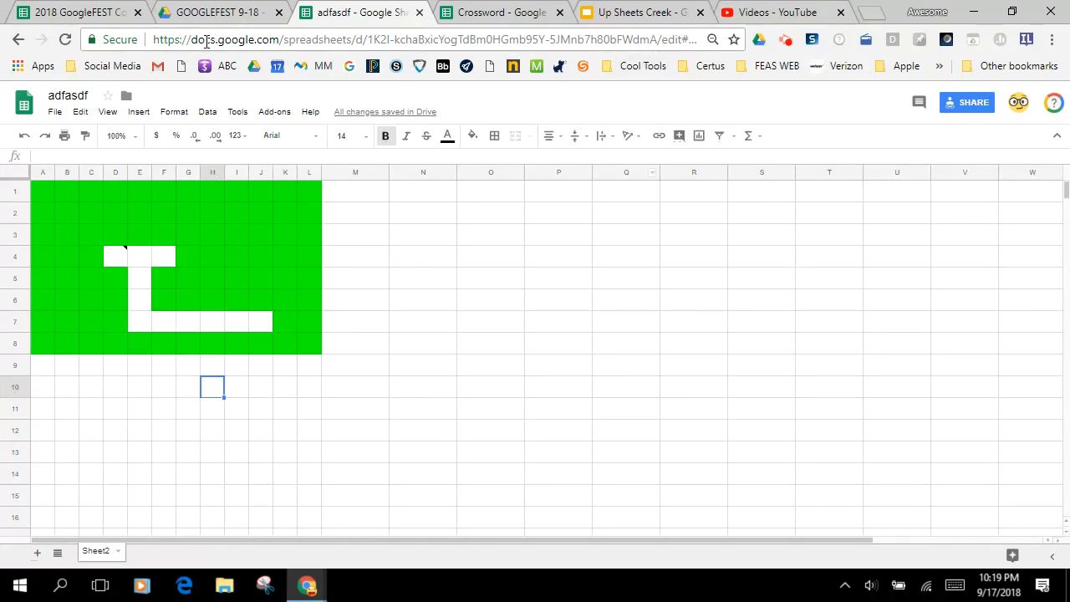
Replace the "edit" ending of the spreadsheet's URL with "copy" and select the whole address
{"action": "left_click", "coordinate": [609, 41]}
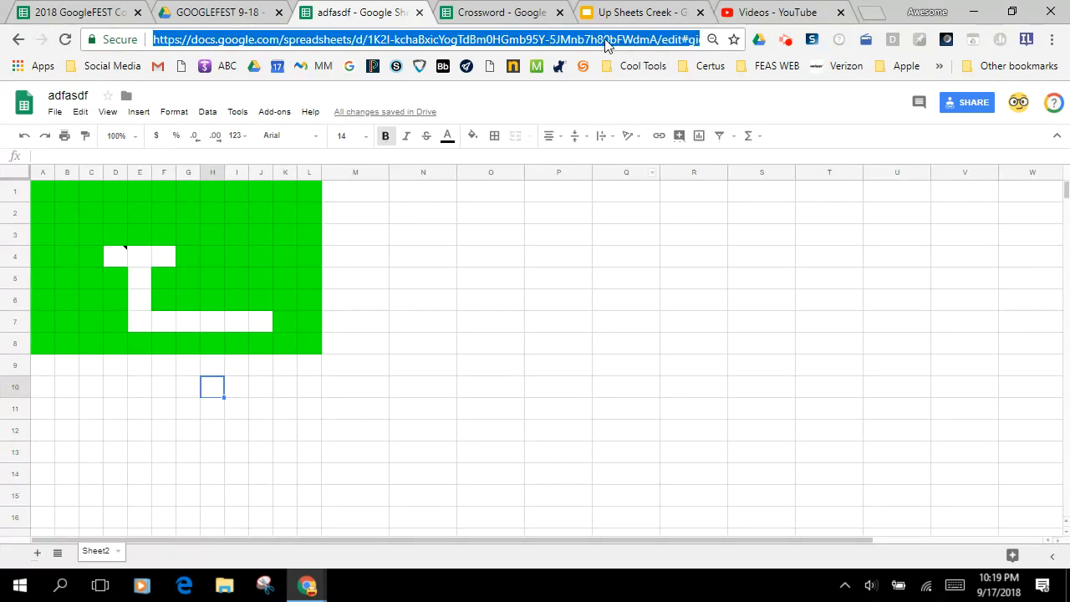
{"action": "left_click", "coordinate": [660, 39]}
{"action": "left_click_drag", "start_coordinate": [664, 39], "coordinate": [752, 42]}
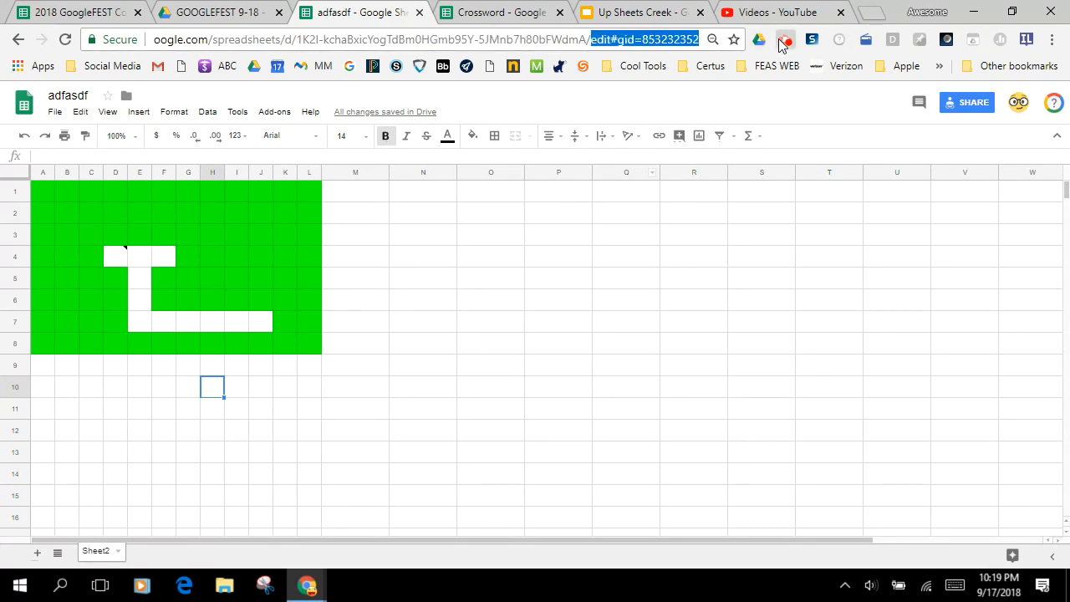
{"action": "key", "text": "BackSpace"}
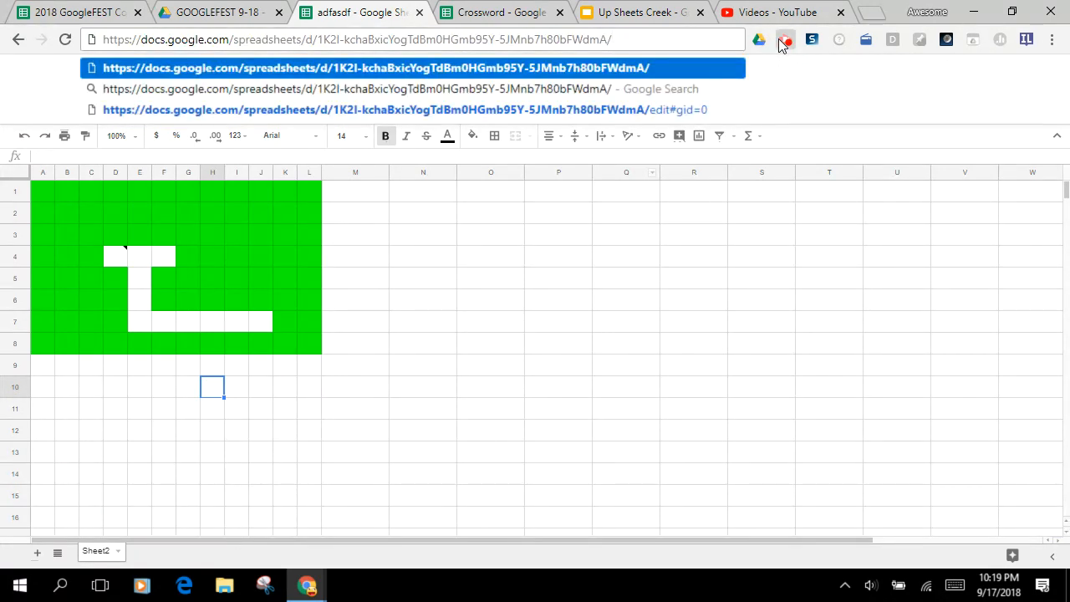
{"action": "type", "text": "copy"}
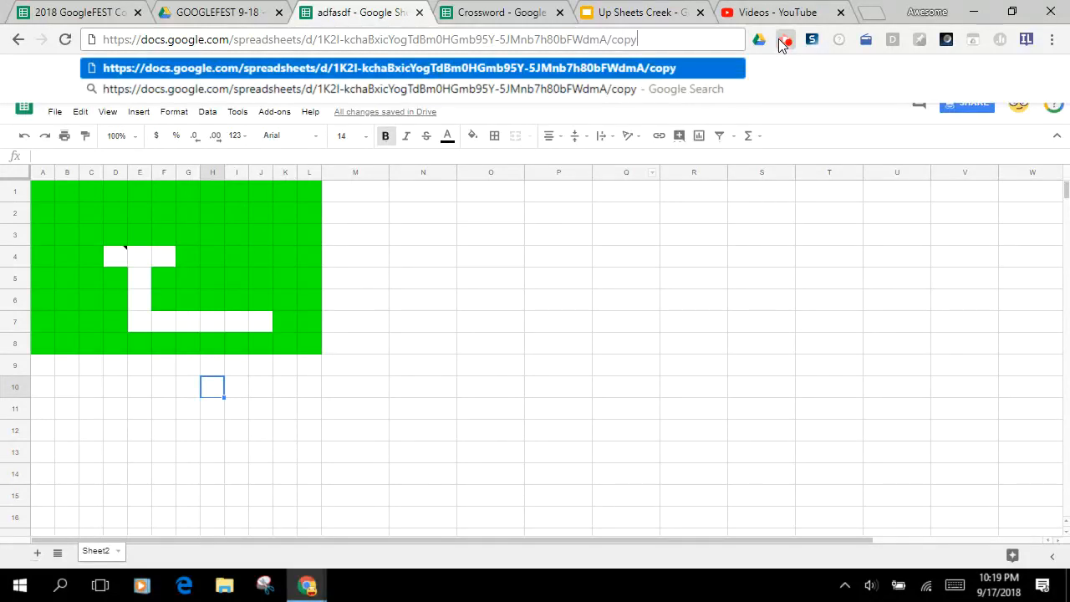
{"action": "left_click_drag", "start_coordinate": [675, 38], "coordinate": [82, 51]}
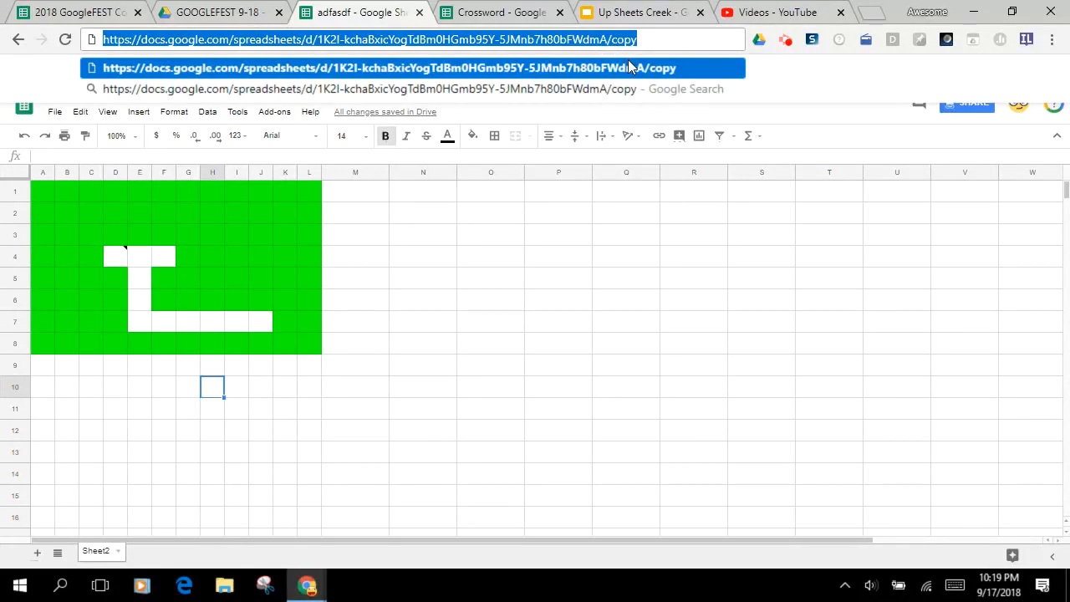
View the Create a Calculator and Create a Crossword slides in the Up Sheets Creek presentation and return to the adfasdf spreadsheet
{"action": "left_click", "coordinate": [628, 14]}
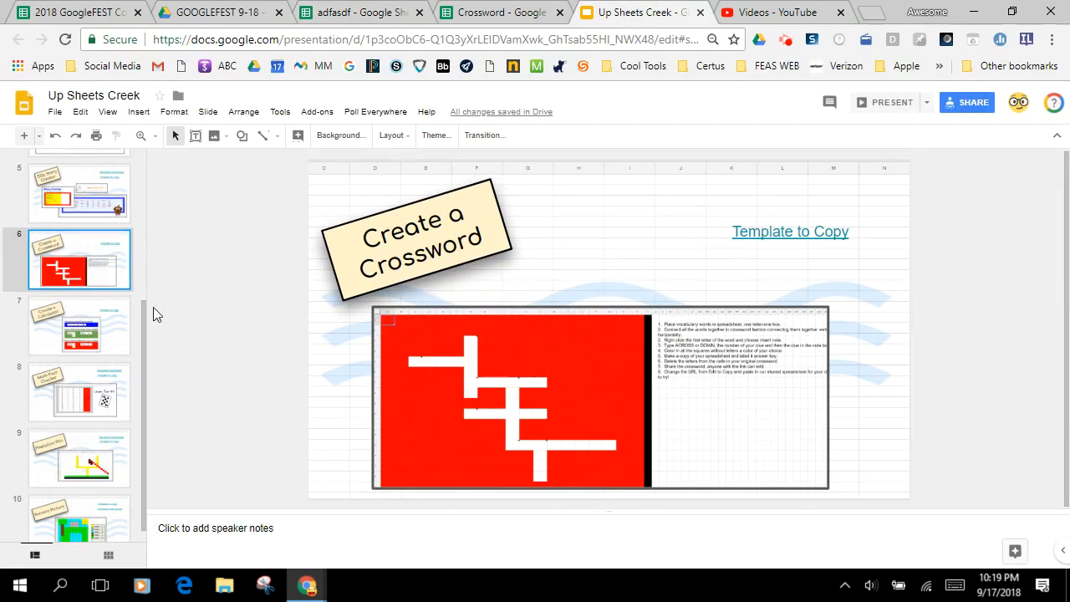
{"action": "left_click", "coordinate": [113, 327]}
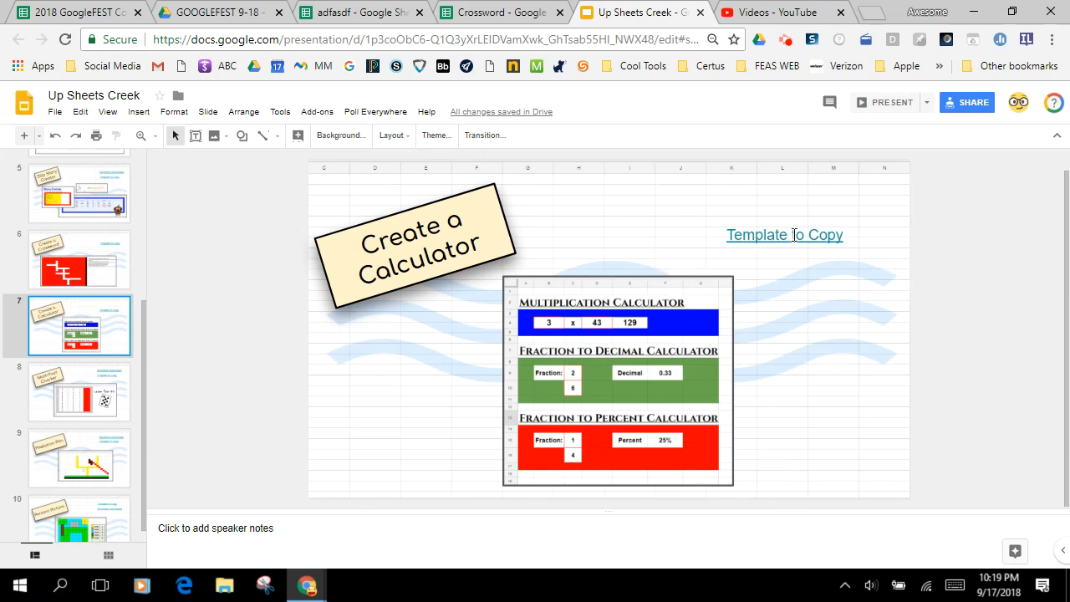
{"action": "left_click", "coordinate": [60, 265]}
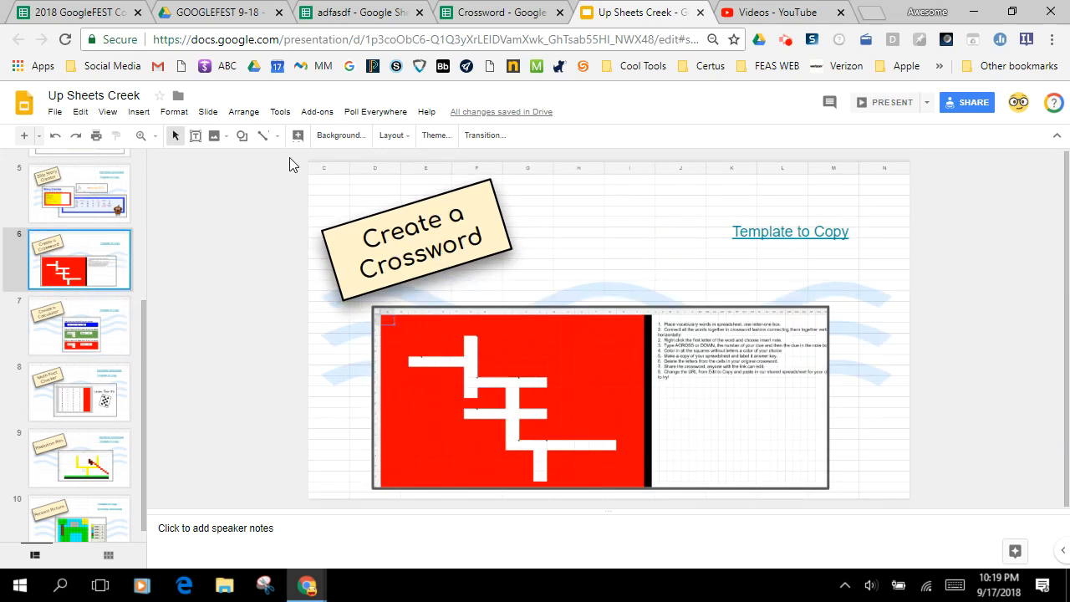
{"action": "left_click", "coordinate": [353, 14]}
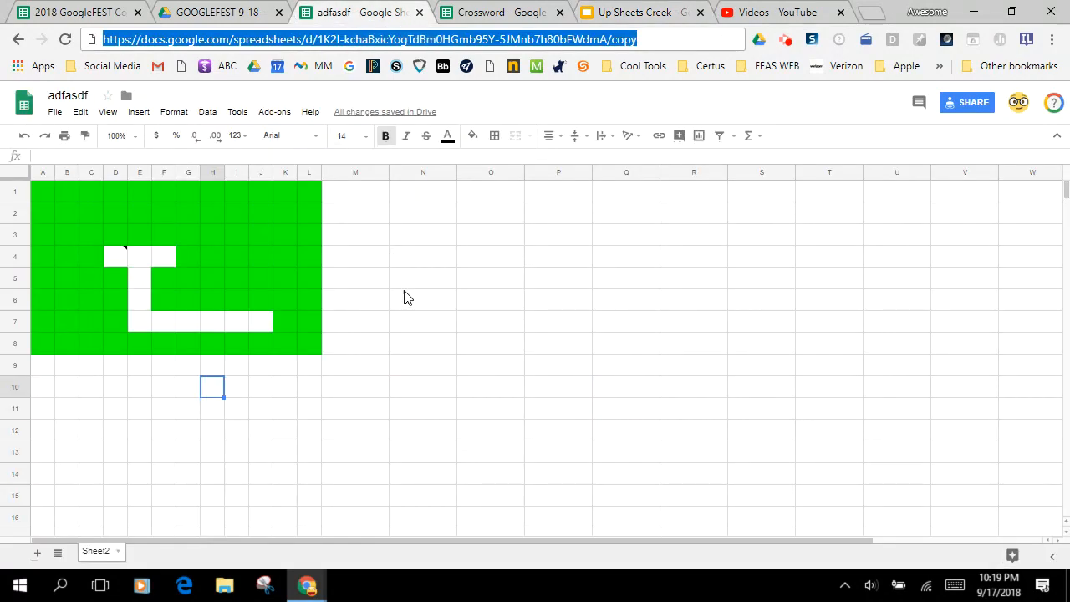